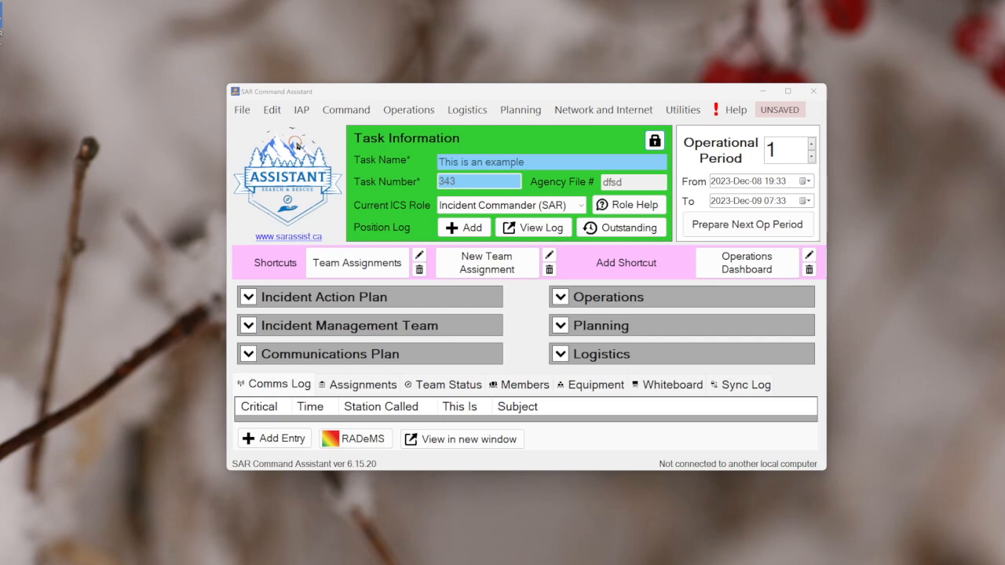
Open the second saved SAR team member's record for editing and review their qualifications without changing them
{"action": "left_click", "coordinate": [273, 110]}
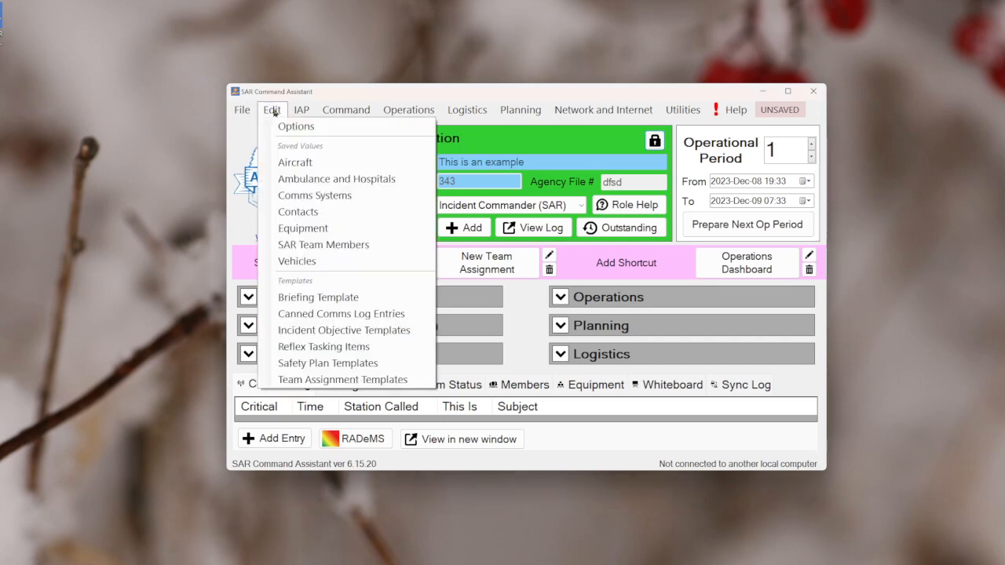
{"action": "left_click", "coordinate": [367, 245]}
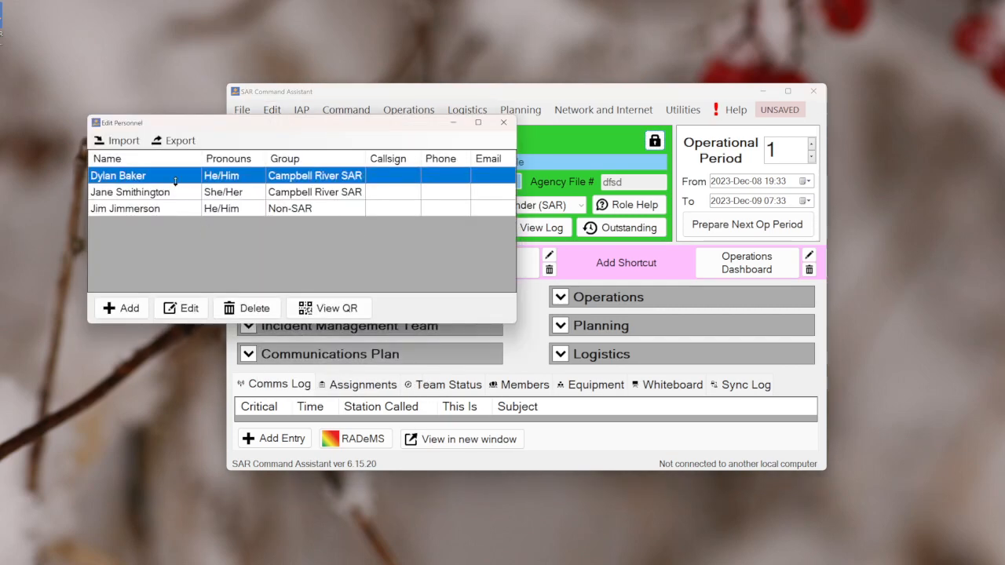
{"action": "left_click", "coordinate": [142, 194]}
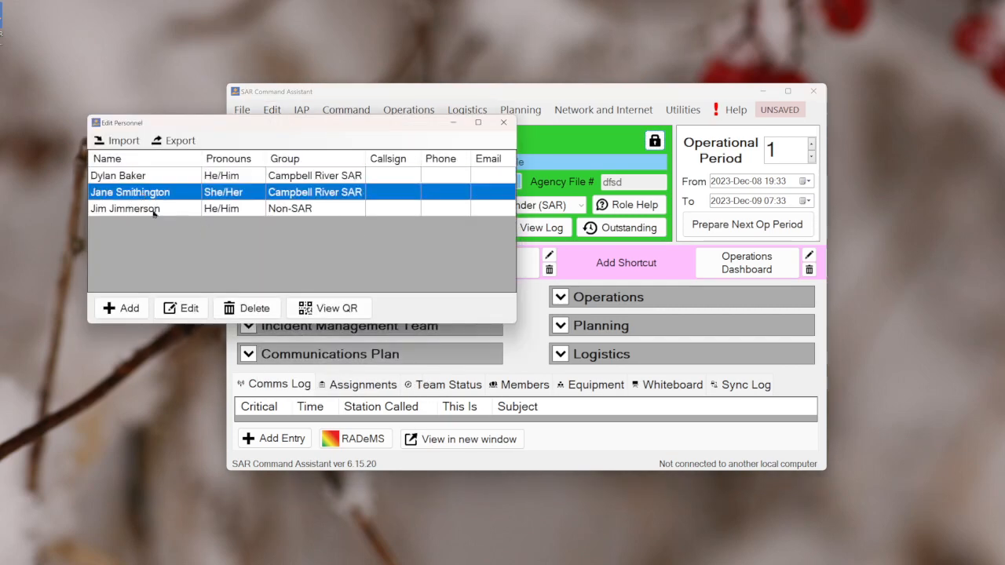
{"action": "left_click", "coordinate": [185, 307]}
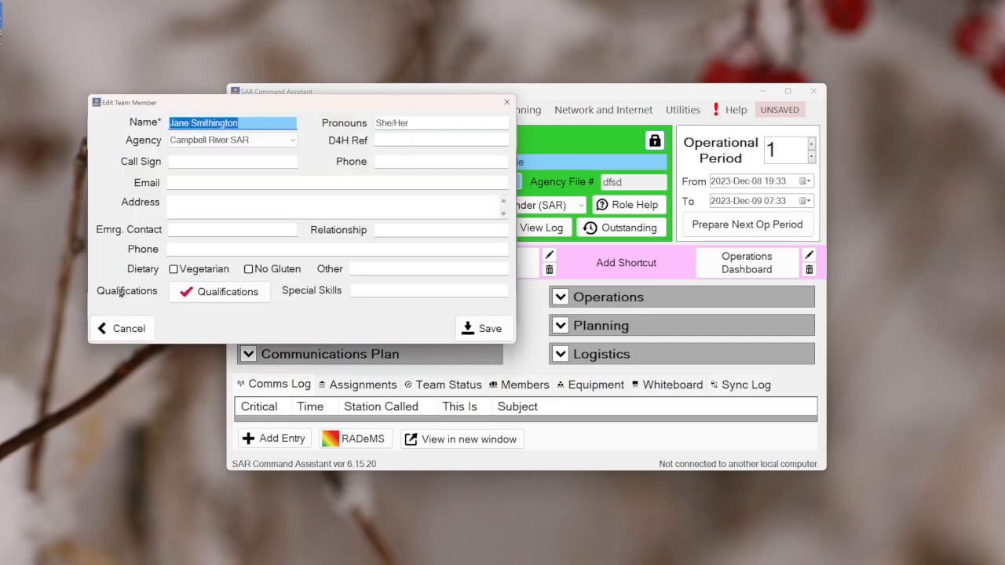
{"action": "left_click", "coordinate": [217, 290]}
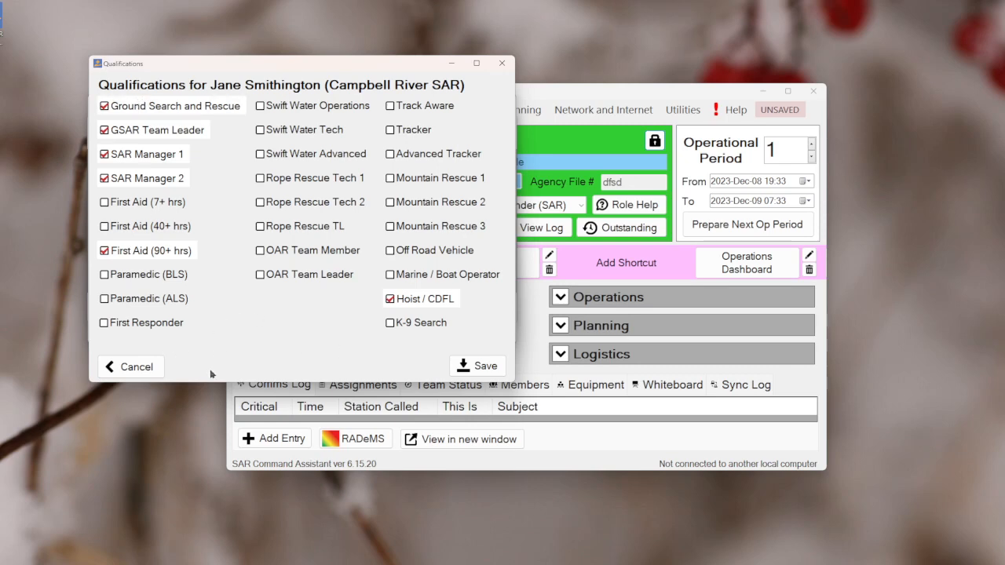
{"action": "left_click", "coordinate": [132, 368]}
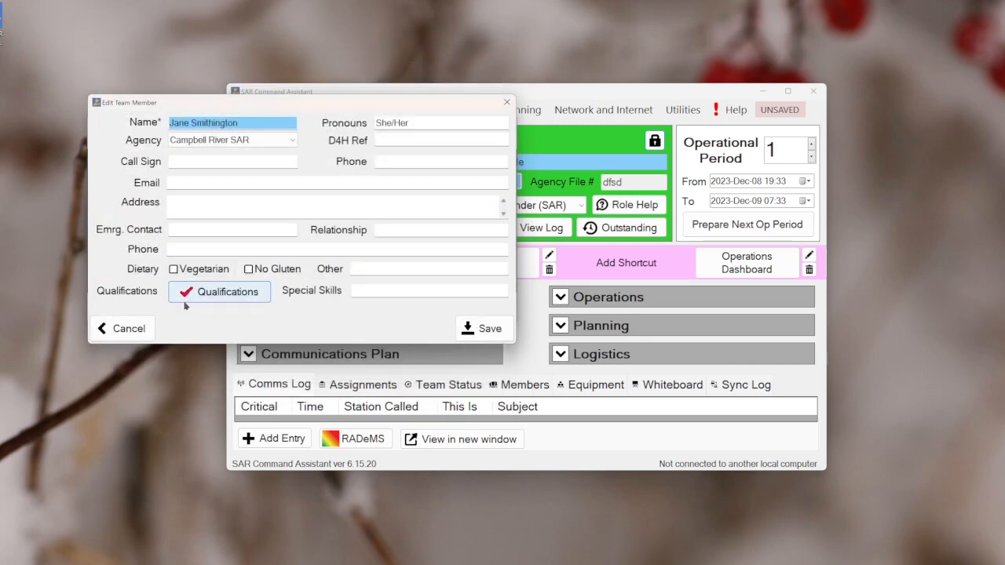
Add the Rope Rescue TL, Rope Rescue Tech 2 and Rope Rescue Tech 1 qualifications to this member and save the record
{"action": "left_click", "coordinate": [225, 292]}
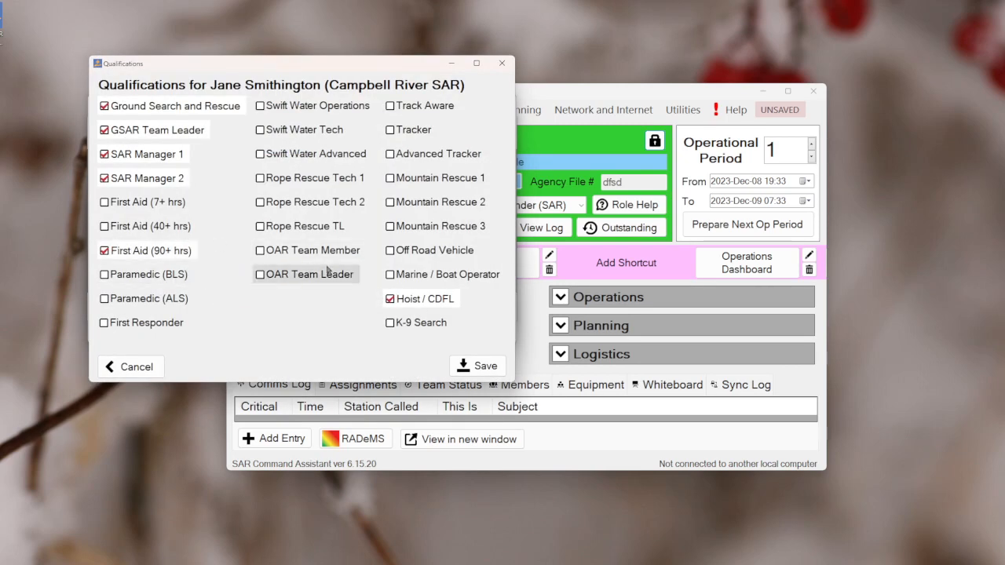
{"action": "left_click", "coordinate": [314, 227]}
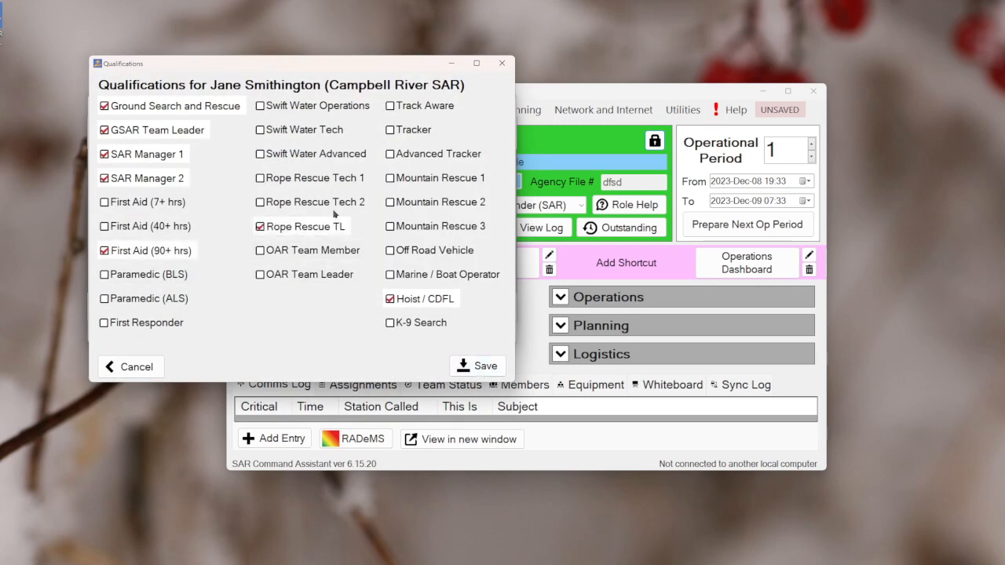
{"action": "left_click", "coordinate": [335, 203]}
{"action": "left_click", "coordinate": [326, 176]}
{"action": "left_click", "coordinate": [479, 366]}
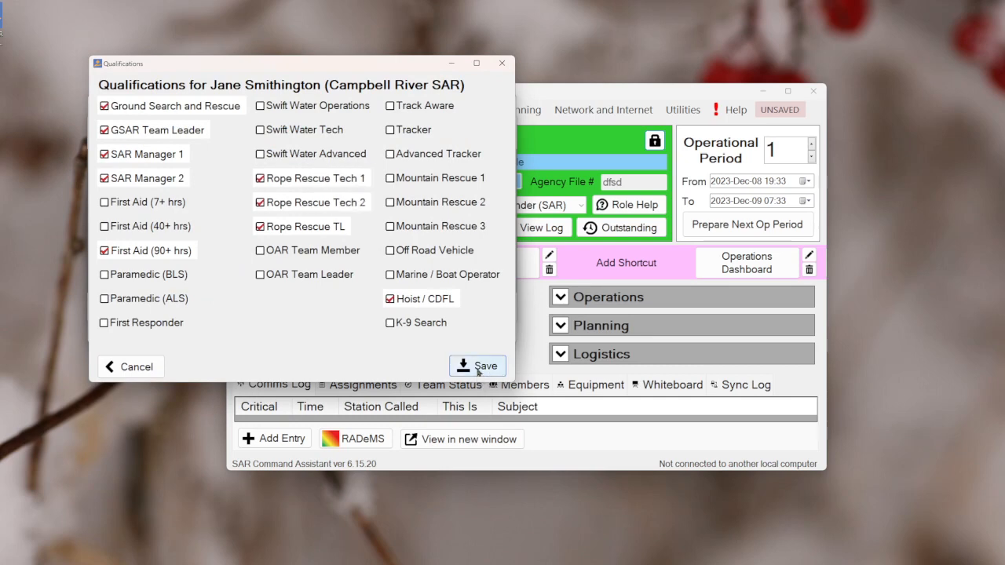
{"action": "left_click", "coordinate": [483, 328]}
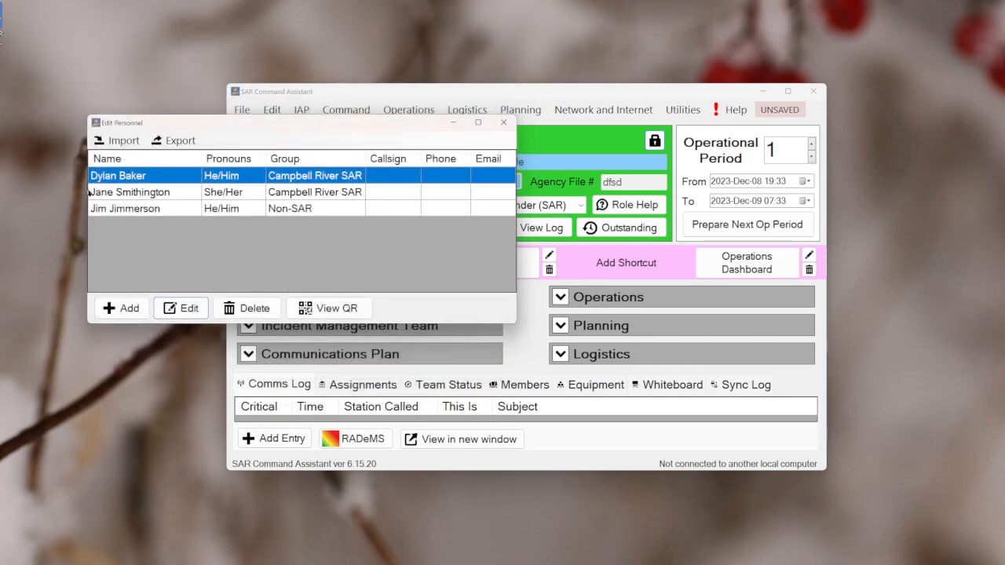
Examine the form for importing members from a CSV spreadsheet, then close it without importing
{"action": "left_click", "coordinate": [118, 142]}
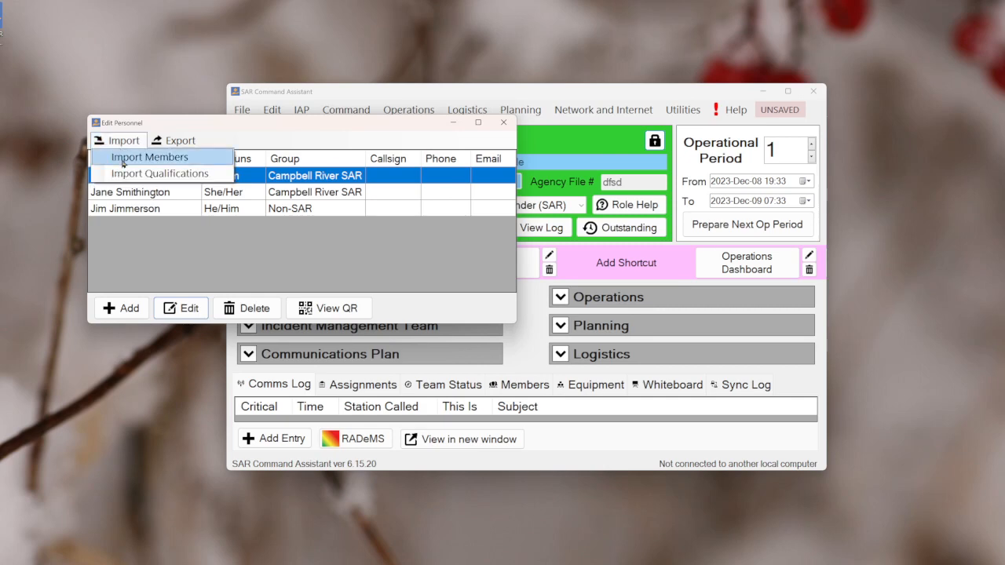
{"action": "left_click", "coordinate": [123, 163]}
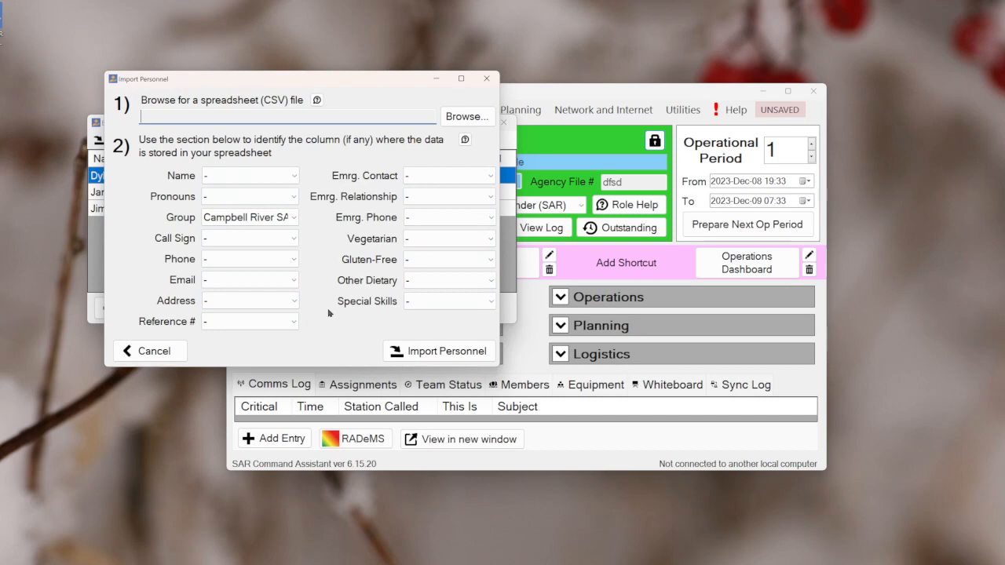
{"action": "left_click", "coordinate": [486, 80]}
Examine the qualifications import form and its column choice for the individual's name, then close it and the personnel list
{"action": "left_click", "coordinate": [119, 140]}
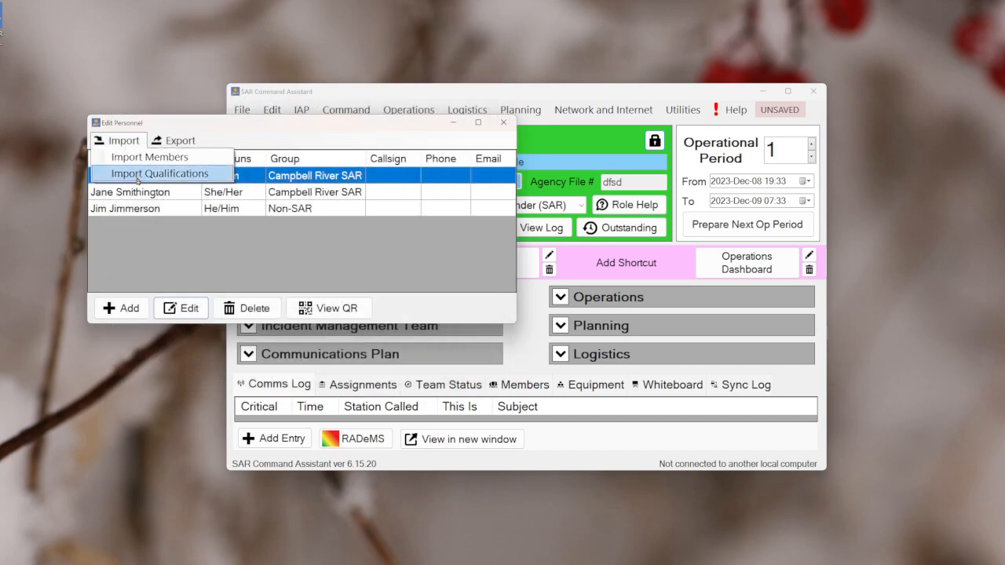
{"action": "left_click", "coordinate": [136, 174]}
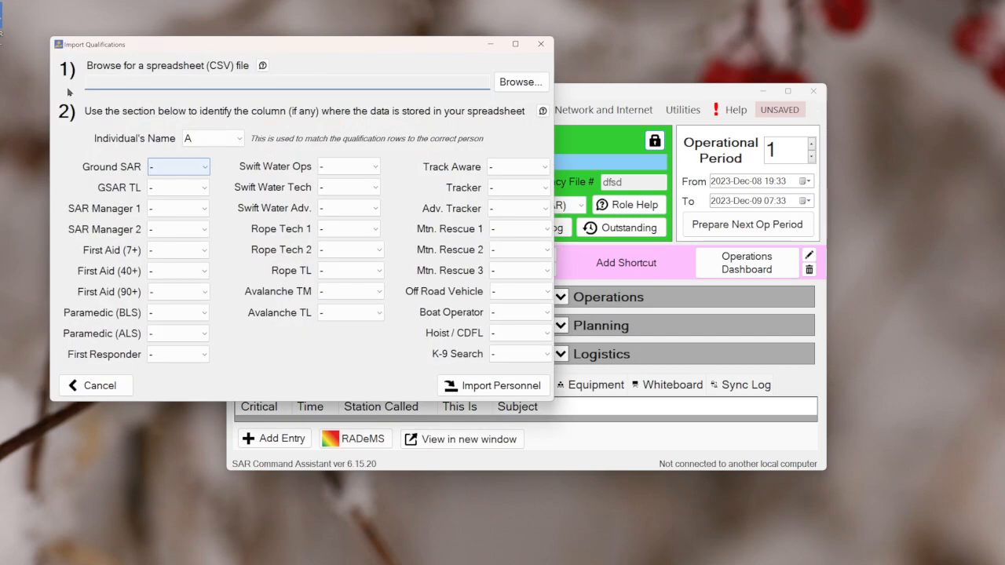
{"action": "left_click", "coordinate": [223, 139]}
{"action": "left_click", "coordinate": [219, 134]}
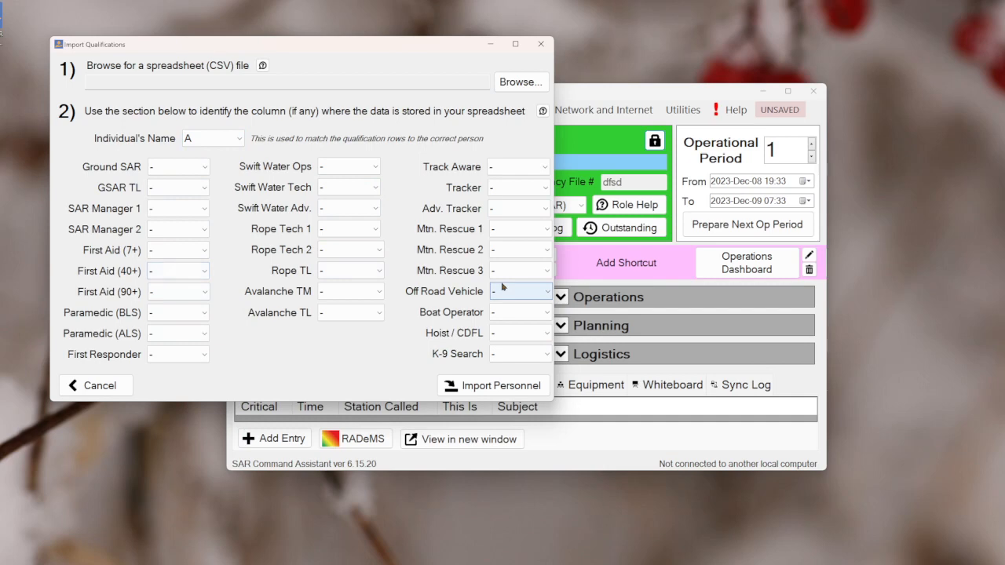
{"action": "left_click", "coordinate": [540, 44]}
{"action": "left_click", "coordinate": [176, 208]}
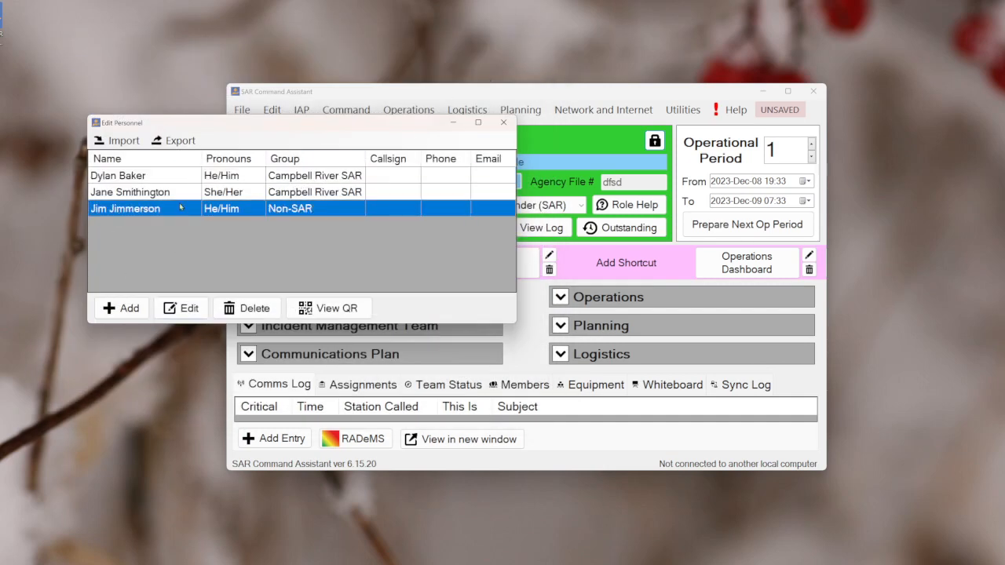
{"action": "left_click", "coordinate": [503, 122]}
Open the member status list from Logistics and start a check-in for a new person named New Person
{"action": "left_click", "coordinate": [605, 354]}
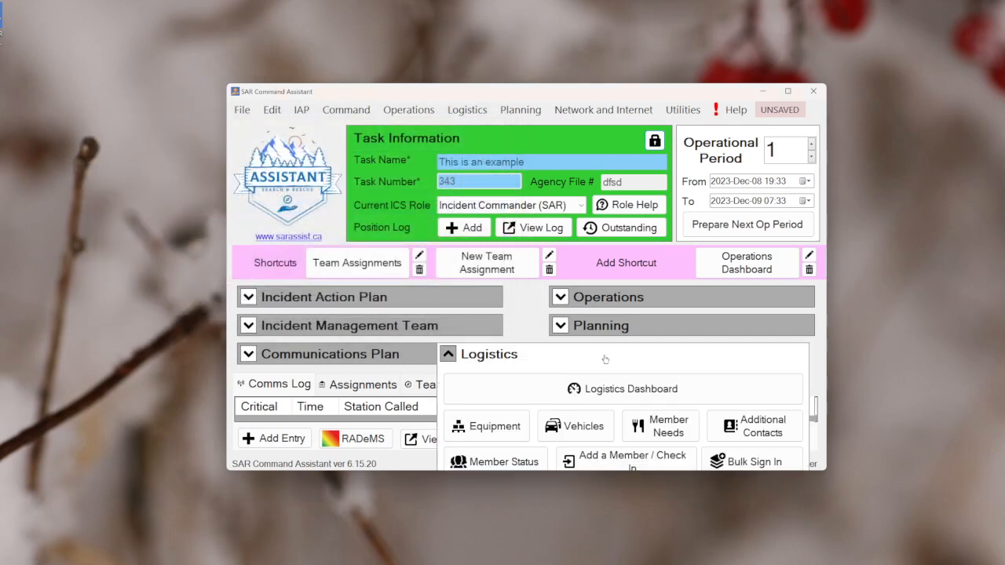
{"action": "left_click", "coordinate": [521, 464]}
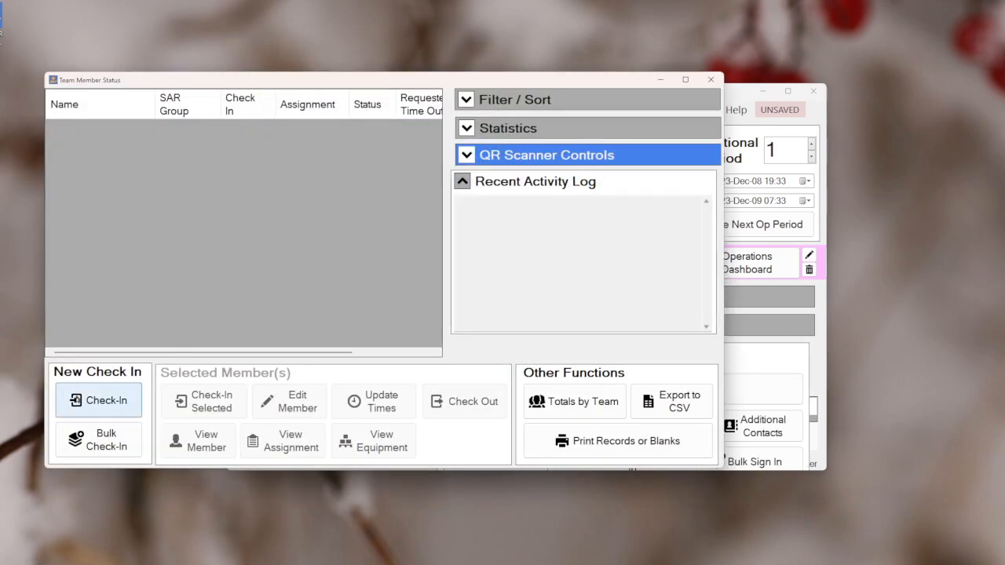
{"action": "left_click", "coordinate": [98, 397]}
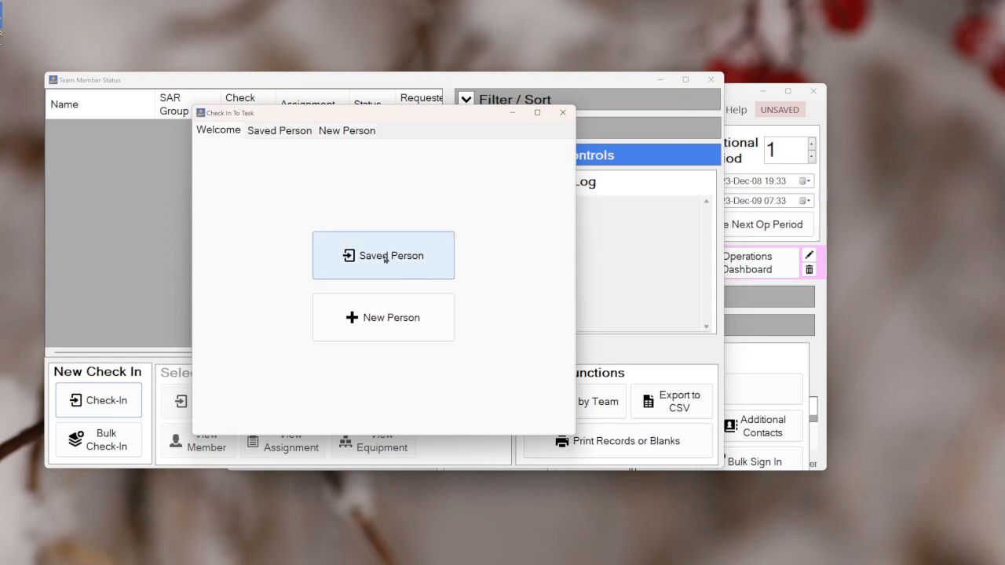
{"action": "left_click", "coordinate": [381, 319]}
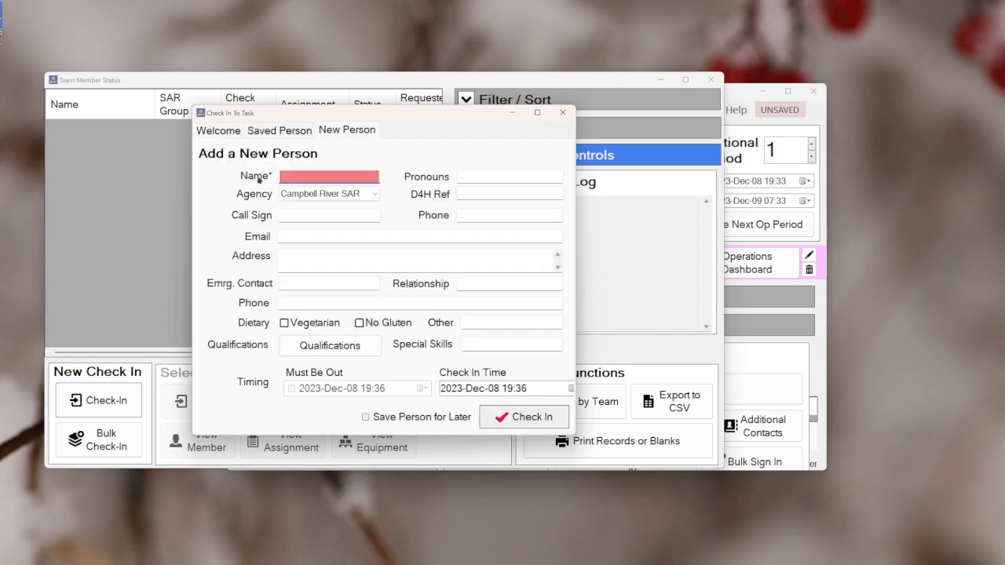
{"action": "left_click", "coordinate": [311, 175]}
{"action": "type", "text": "New Person"}
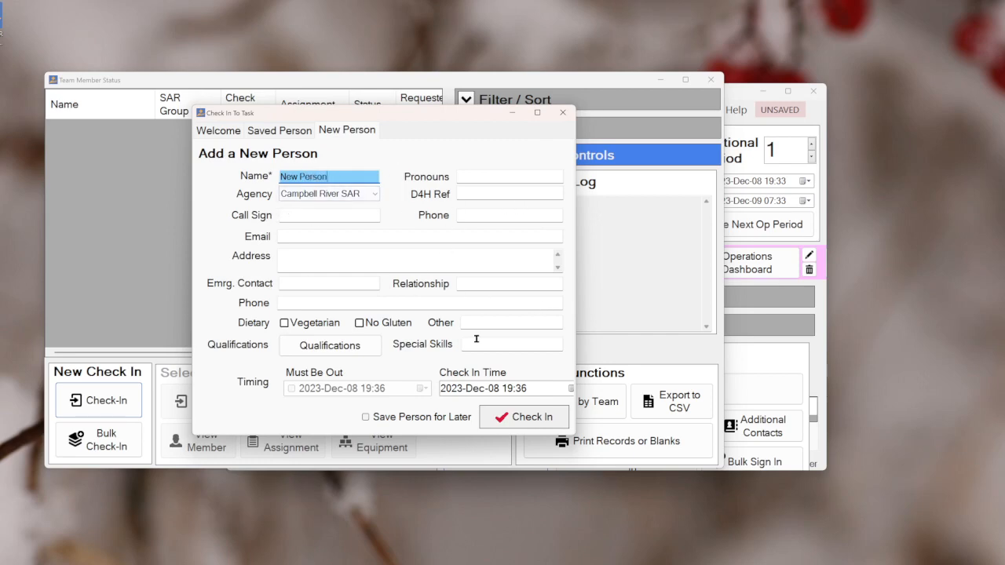
Give the new person the Ground Search and Rescue, GSAR Team Leader and First Aid (7+ hrs) qualifications, and check them in
{"action": "left_click", "coordinate": [311, 346]}
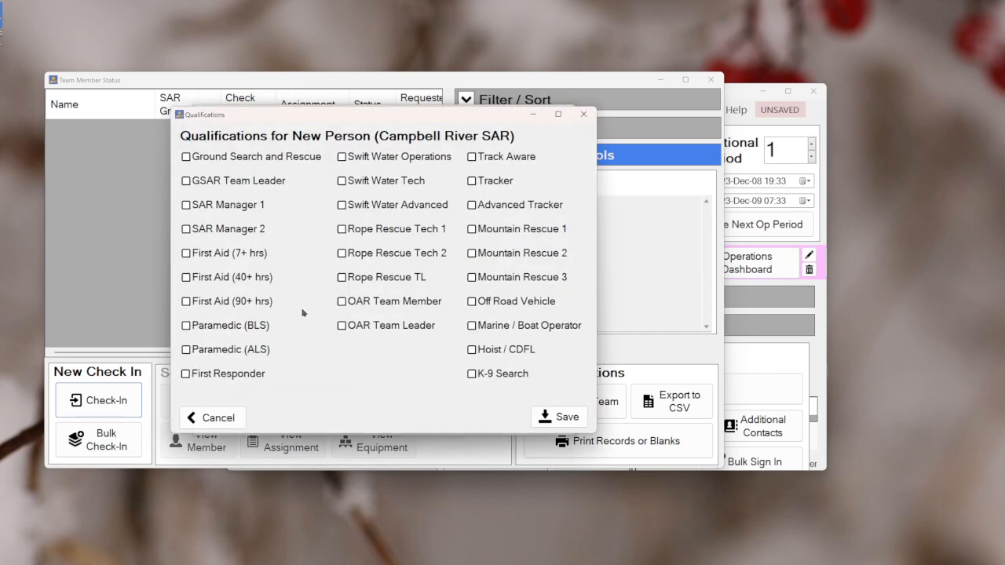
{"action": "left_click", "coordinate": [235, 156]}
{"action": "left_click", "coordinate": [243, 181]}
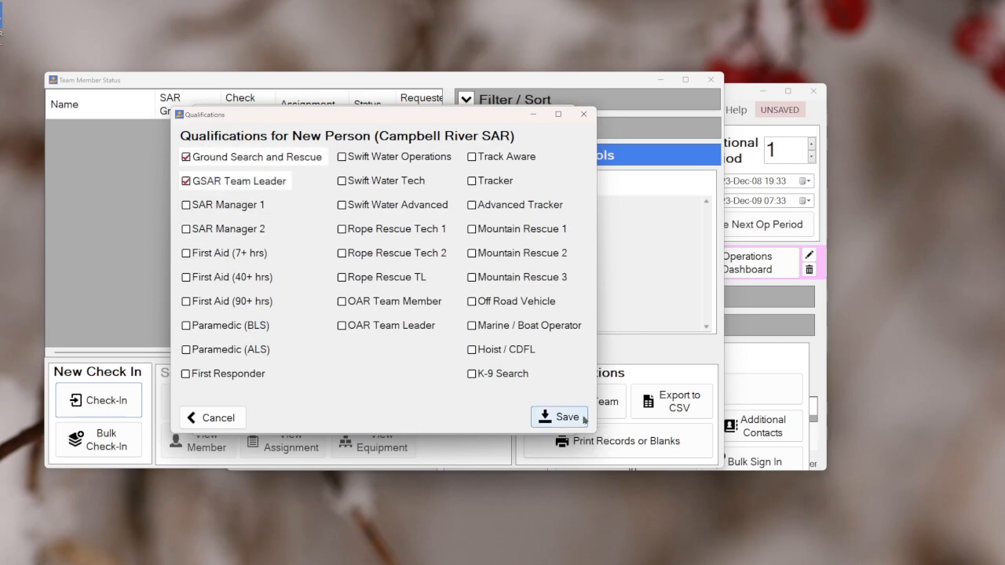
{"action": "left_click", "coordinate": [228, 253]}
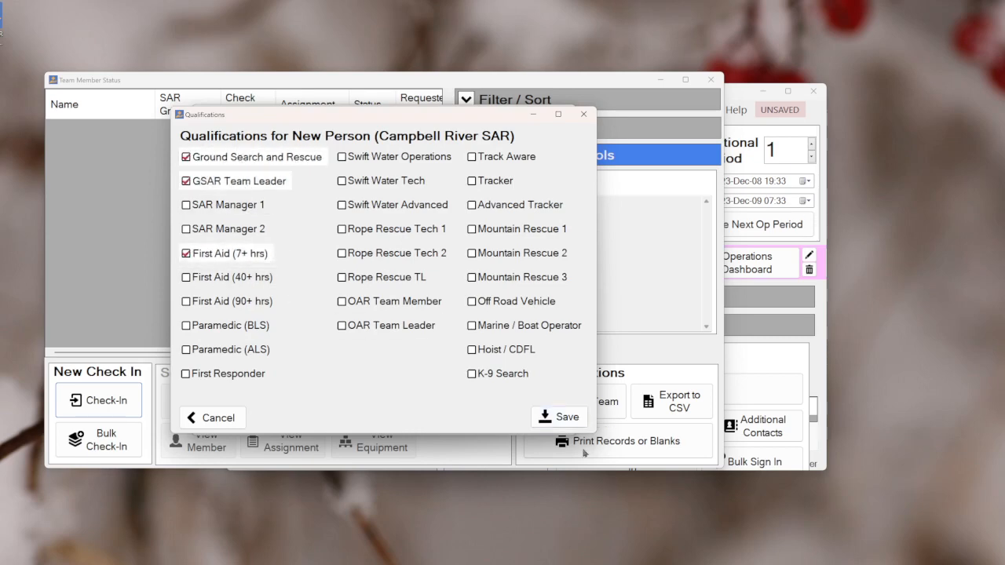
{"action": "left_click", "coordinate": [579, 422]}
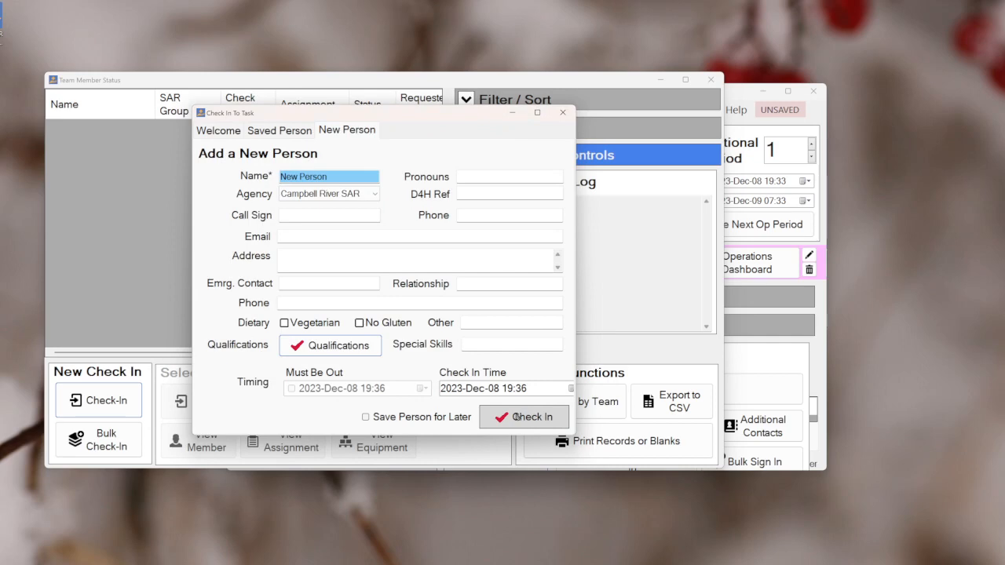
{"action": "left_click", "coordinate": [470, 418]}
{"action": "left_click", "coordinate": [503, 417]}
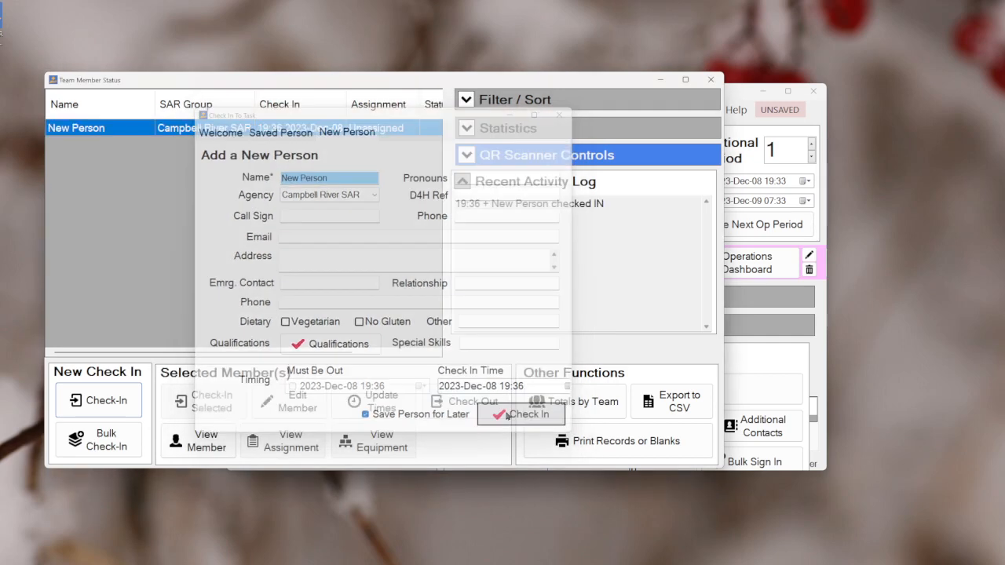
Bulk check in both saved members of the Campbell River SAR group
{"action": "left_click", "coordinate": [107, 444]}
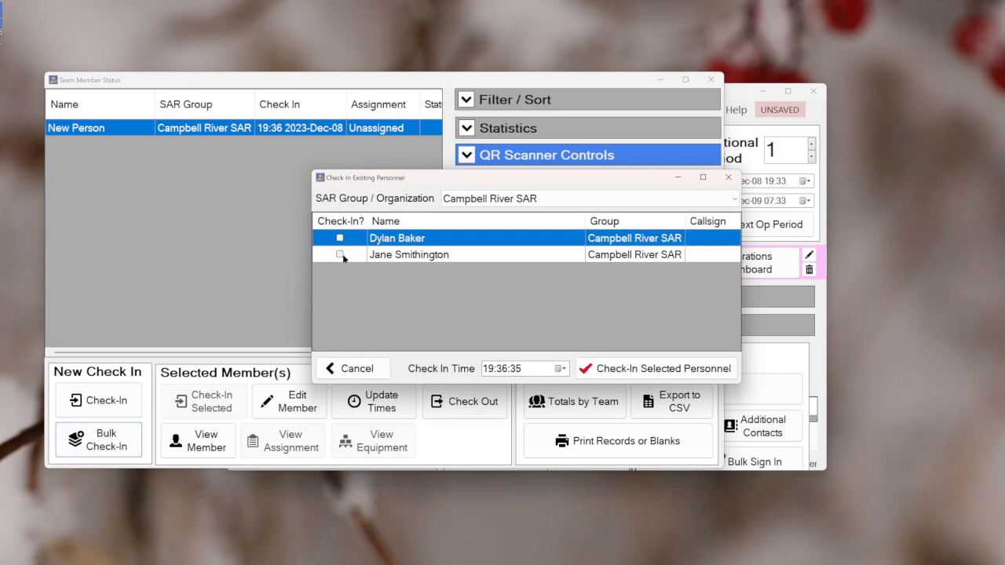
{"action": "left_click", "coordinate": [340, 238]}
{"action": "left_click", "coordinate": [340, 254]}
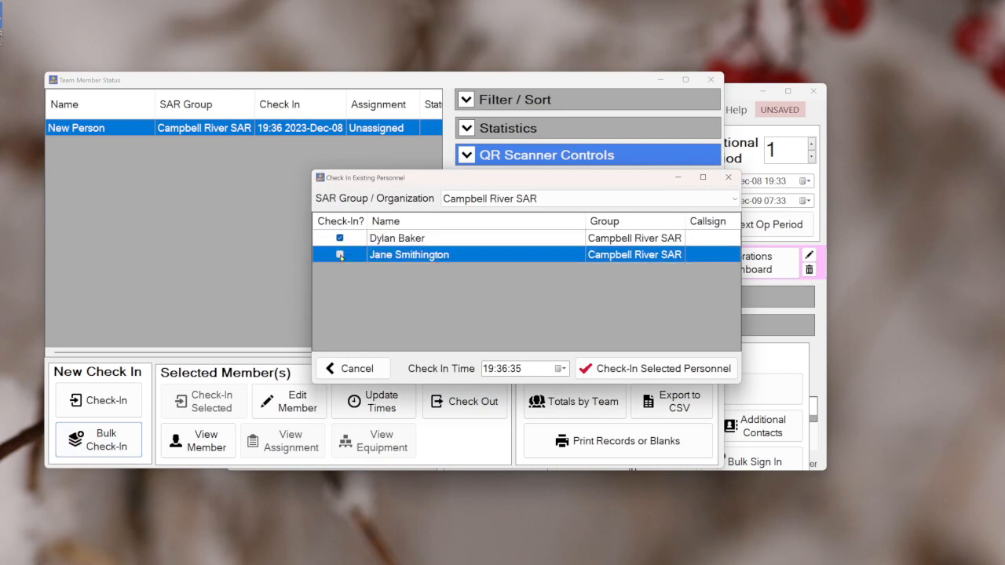
{"action": "left_click", "coordinate": [644, 368]}
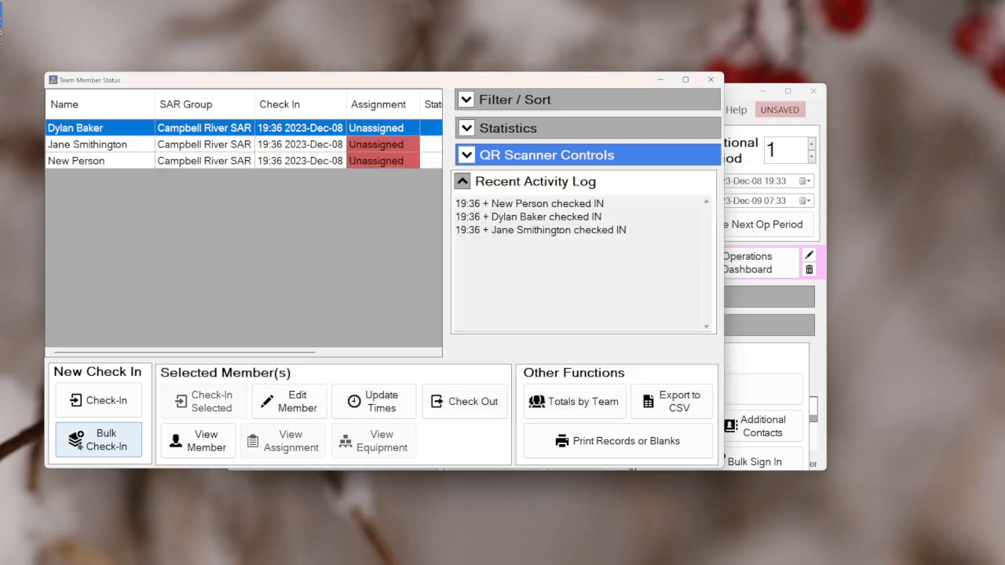
Bulk check in the saved member of the Non-SAR group
{"action": "left_click", "coordinate": [98, 439]}
{"action": "left_click", "coordinate": [527, 198]}
{"action": "left_click", "coordinate": [527, 227]}
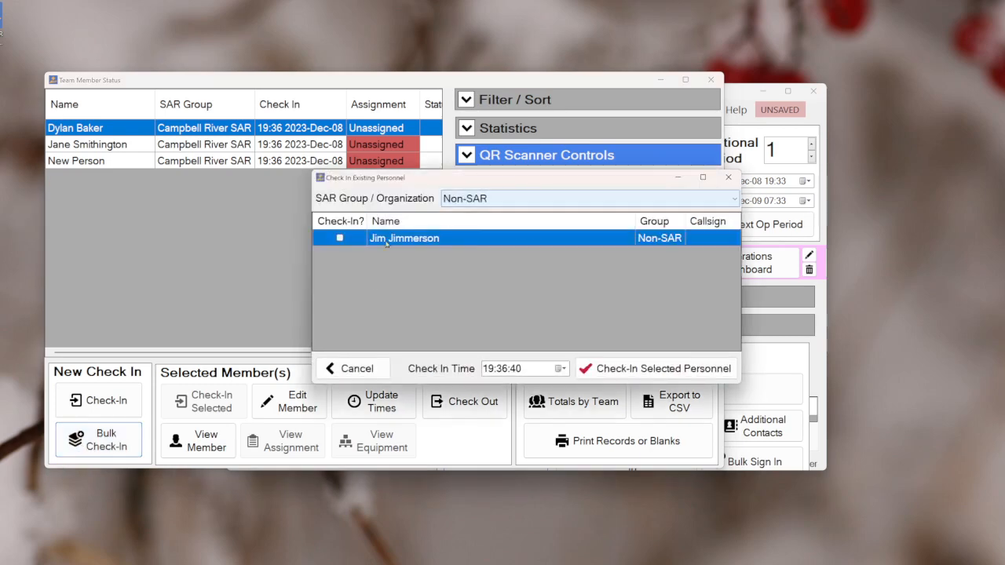
{"action": "left_click", "coordinate": [339, 237]}
{"action": "left_click", "coordinate": [645, 368]}
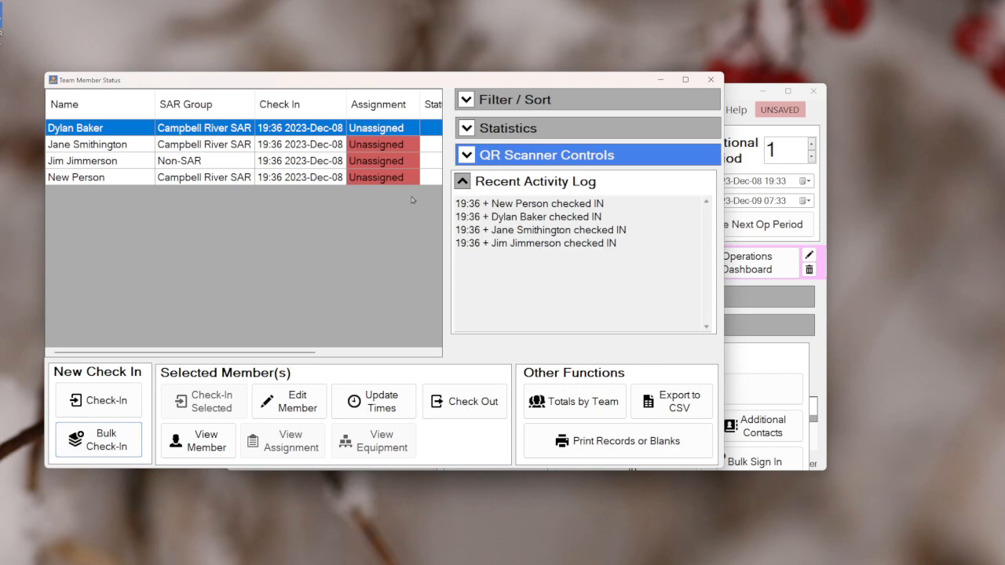
Enlarge the Team Member Status window and filter members by qualification, first by Search Manager 1 and finally by GSAR Team Leader
{"action": "left_click", "coordinate": [326, 241]}
{"action": "left_click_drag", "start_coordinate": [714, 469], "coordinate": [849, 499]}
{"action": "left_click", "coordinate": [640, 100]}
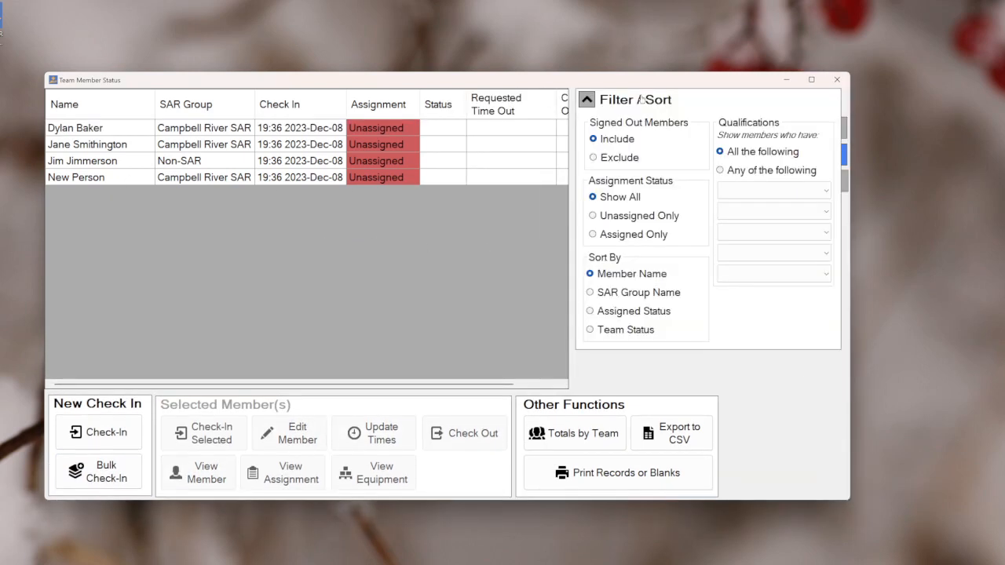
{"action": "left_click", "coordinate": [758, 189]}
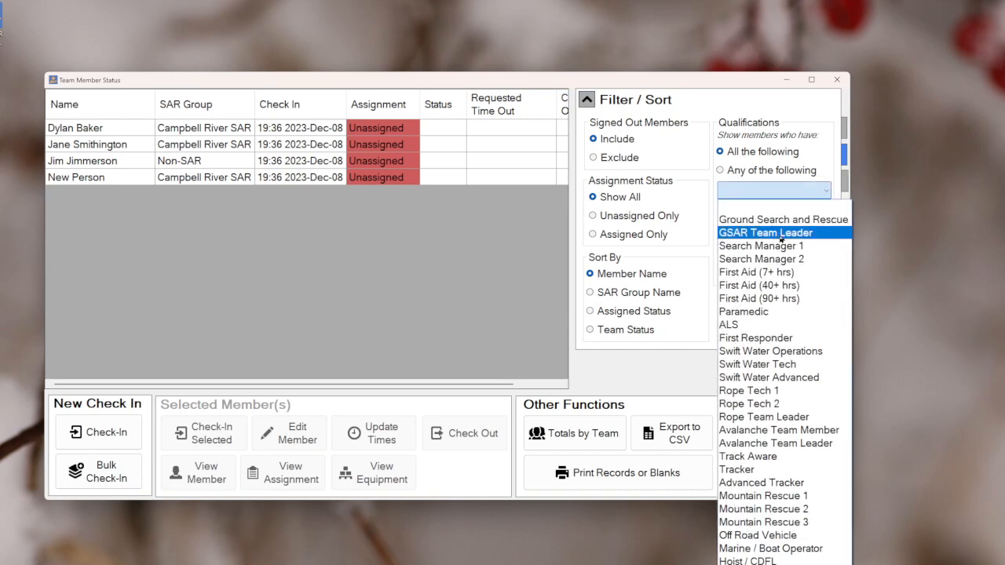
{"action": "left_click", "coordinate": [784, 246]}
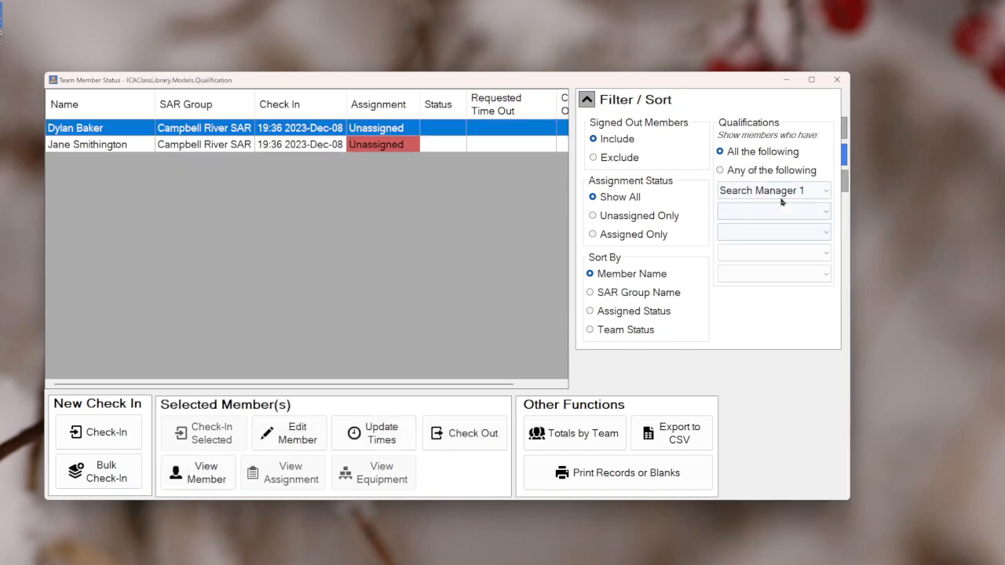
{"action": "left_click", "coordinate": [781, 192]}
{"action": "left_click", "coordinate": [795, 233]}
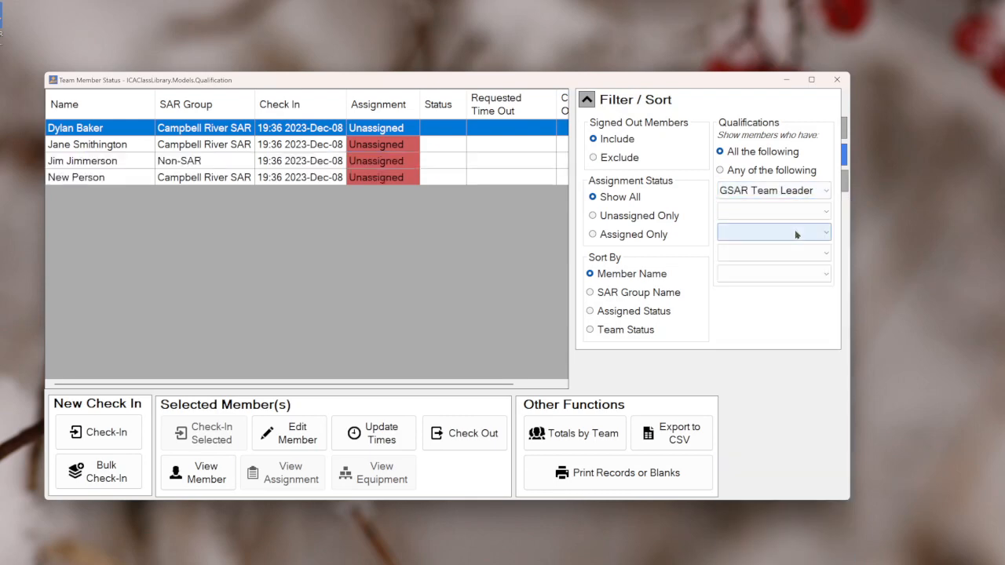
Add Rope Team Leader as a second qualification filter and show members having any of the chosen qualifications
{"action": "left_click", "coordinate": [783, 212]}
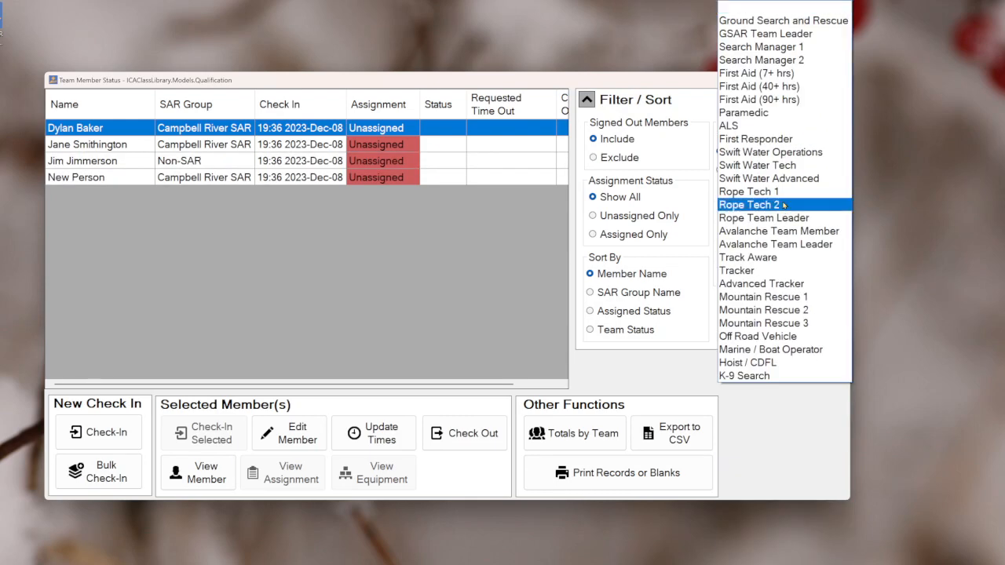
{"action": "left_click", "coordinate": [785, 216]}
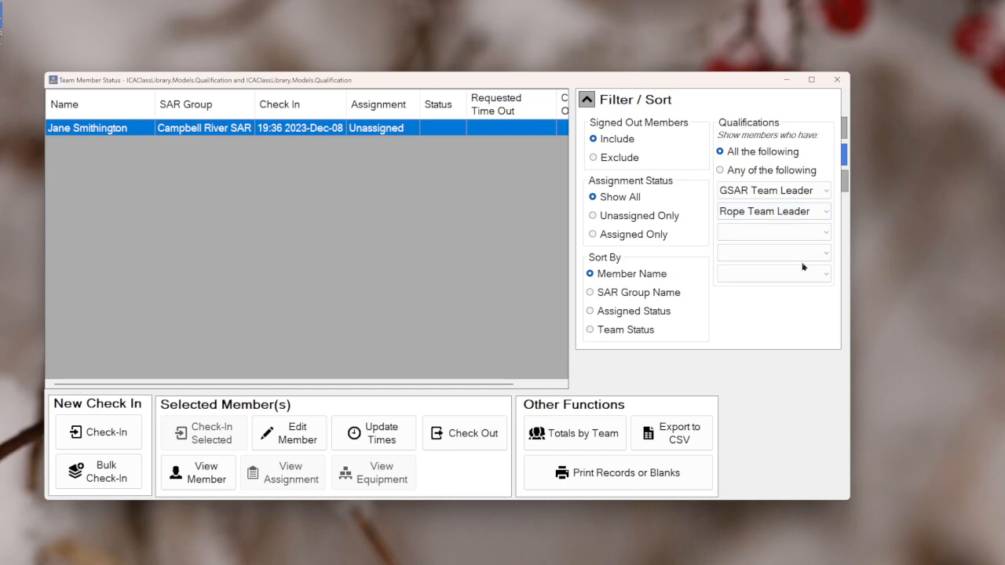
{"action": "left_click", "coordinate": [744, 171]}
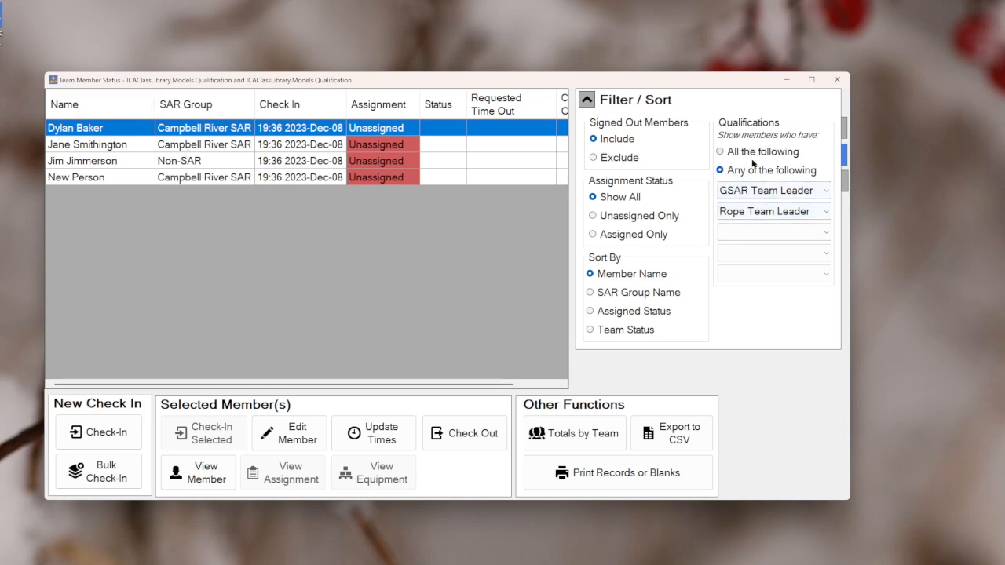
Clear both qualification filters and set the matching back to all the following
{"action": "left_click", "coordinate": [771, 211]}
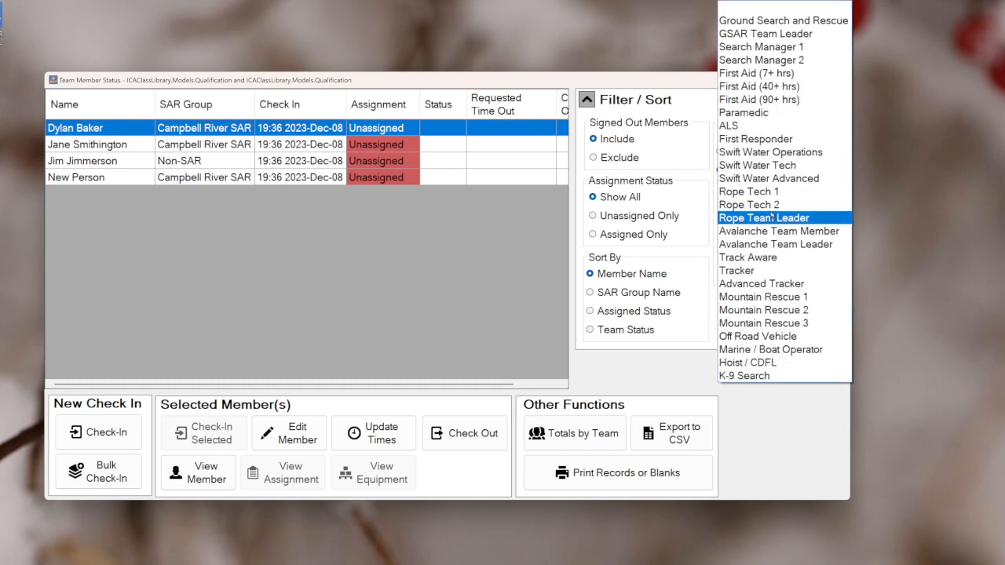
{"action": "left_click", "coordinate": [777, 5]}
{"action": "left_click", "coordinate": [768, 189]}
{"action": "left_click", "coordinate": [766, 201]}
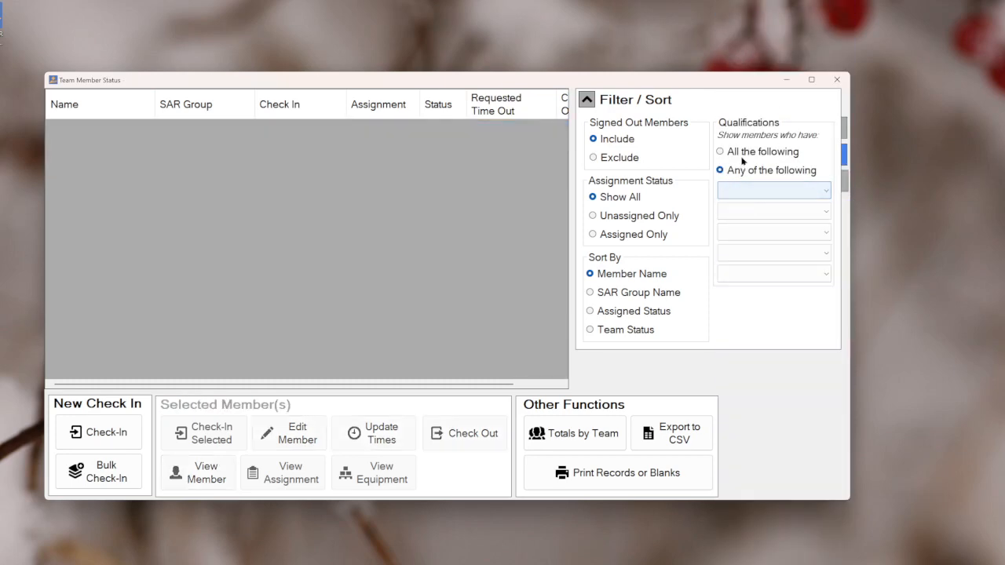
{"action": "left_click", "coordinate": [743, 154]}
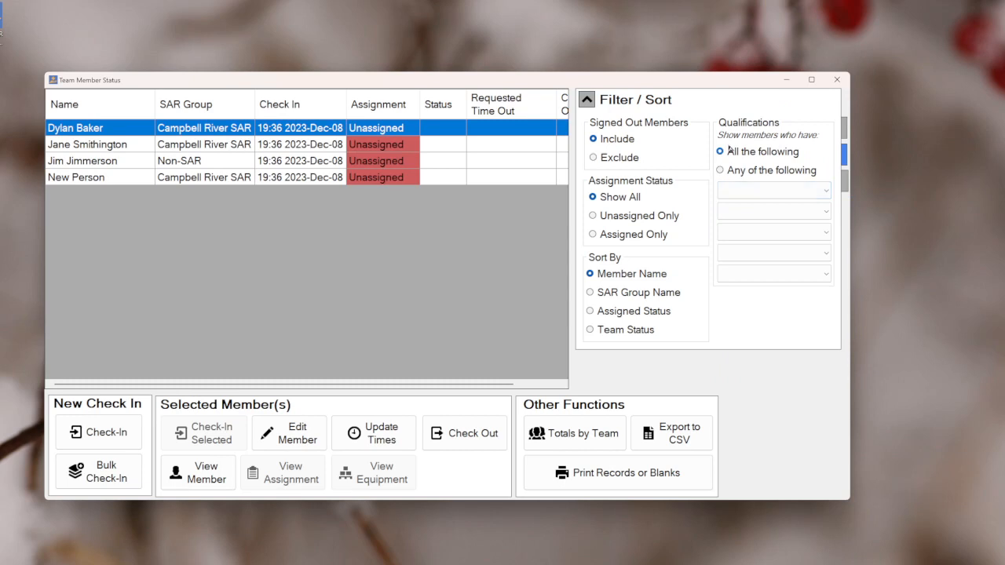
Show members having any of the Track Aware, Tracker or Advanced Tracker qualifications, and close the Team Member Status window
{"action": "left_click", "coordinate": [768, 189]}
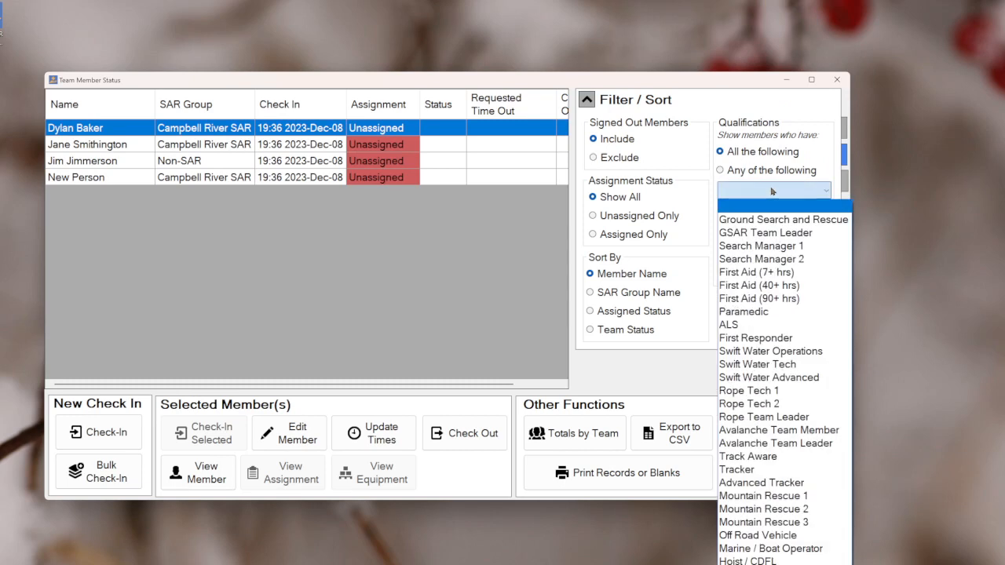
{"action": "left_click", "coordinate": [780, 457]}
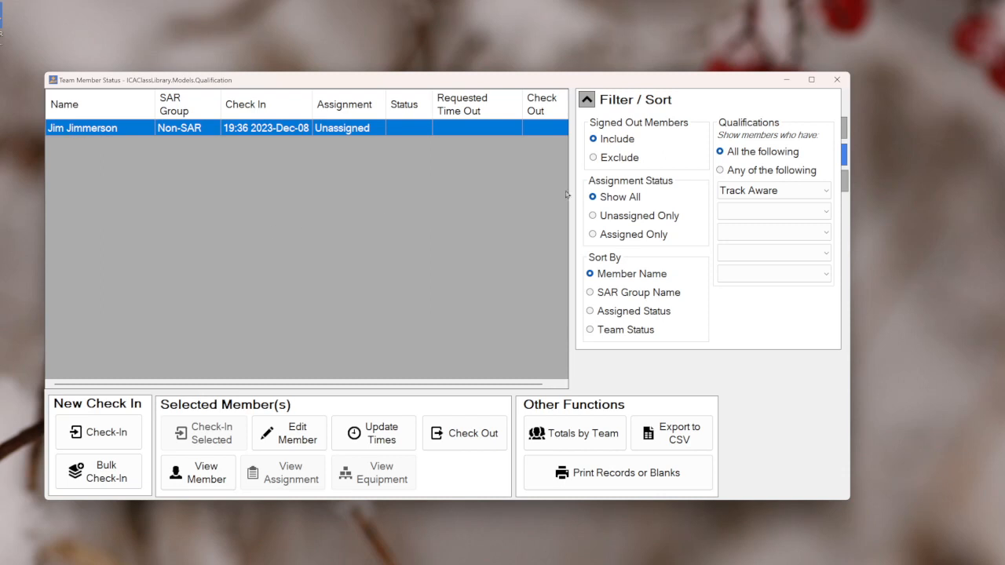
{"action": "left_click", "coordinate": [792, 170]}
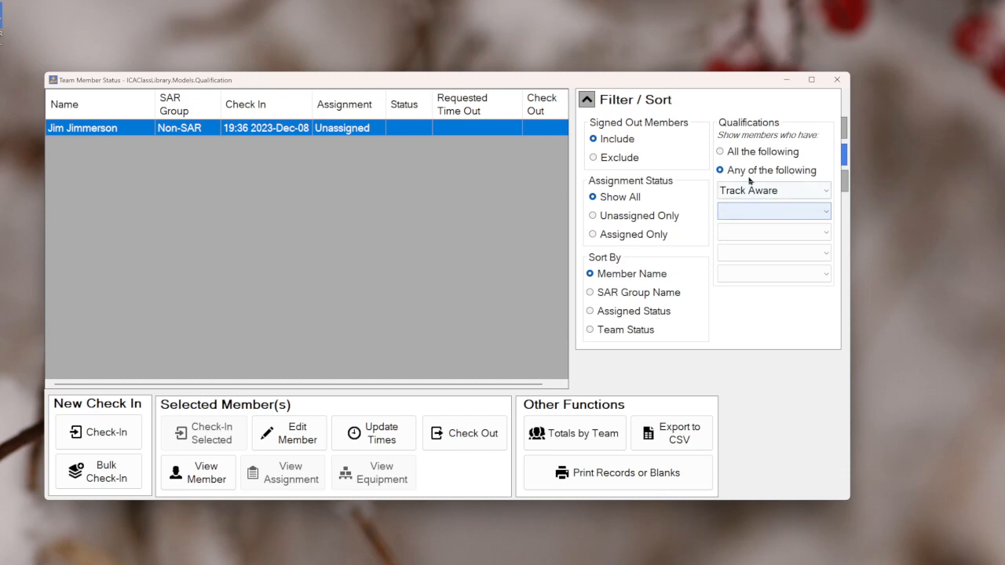
{"action": "left_click", "coordinate": [778, 212]}
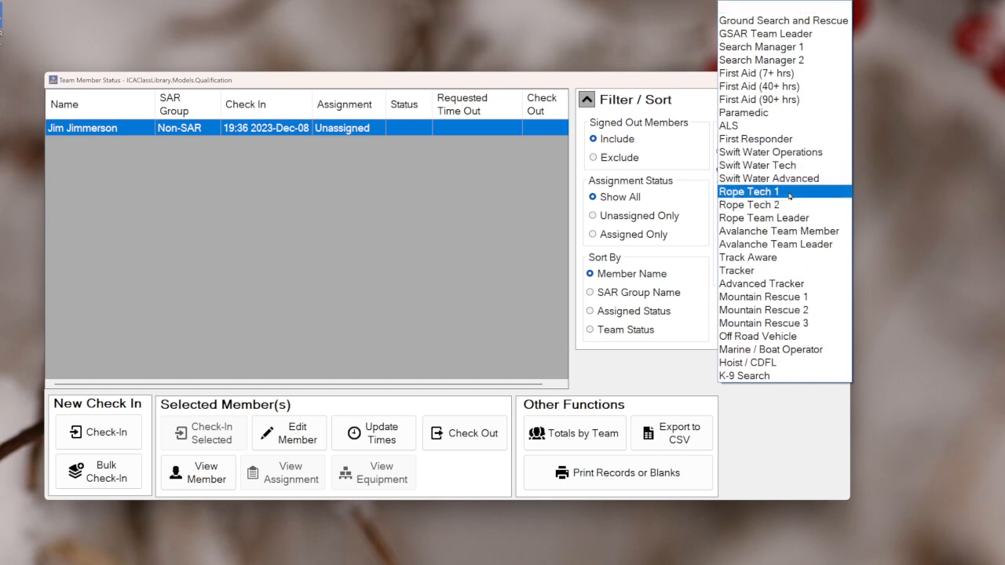
{"action": "left_click", "coordinate": [789, 270]}
{"action": "left_click", "coordinate": [787, 234]}
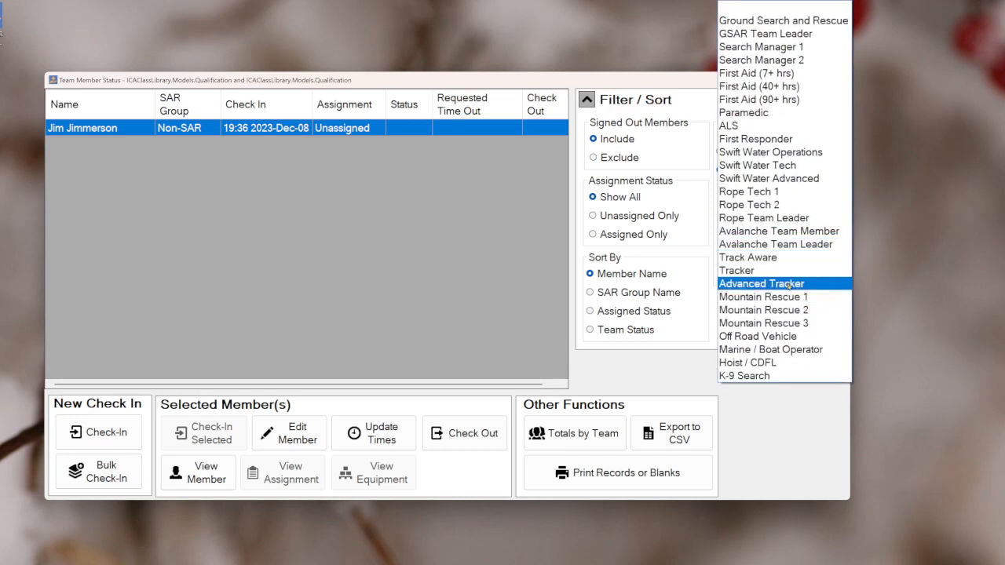
{"action": "left_click", "coordinate": [786, 284]}
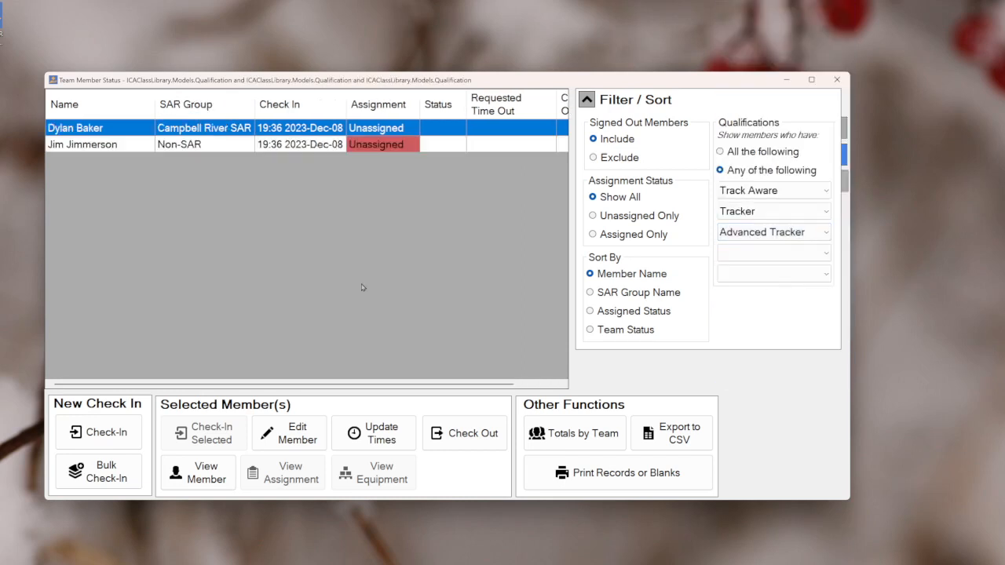
{"action": "left_click", "coordinate": [223, 147]}
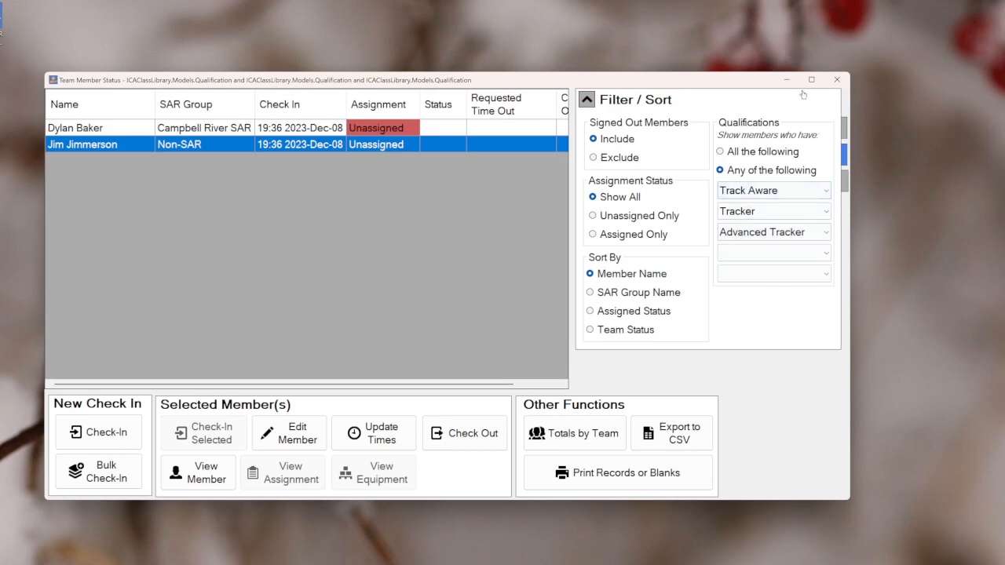
{"action": "left_click", "coordinate": [836, 81]}
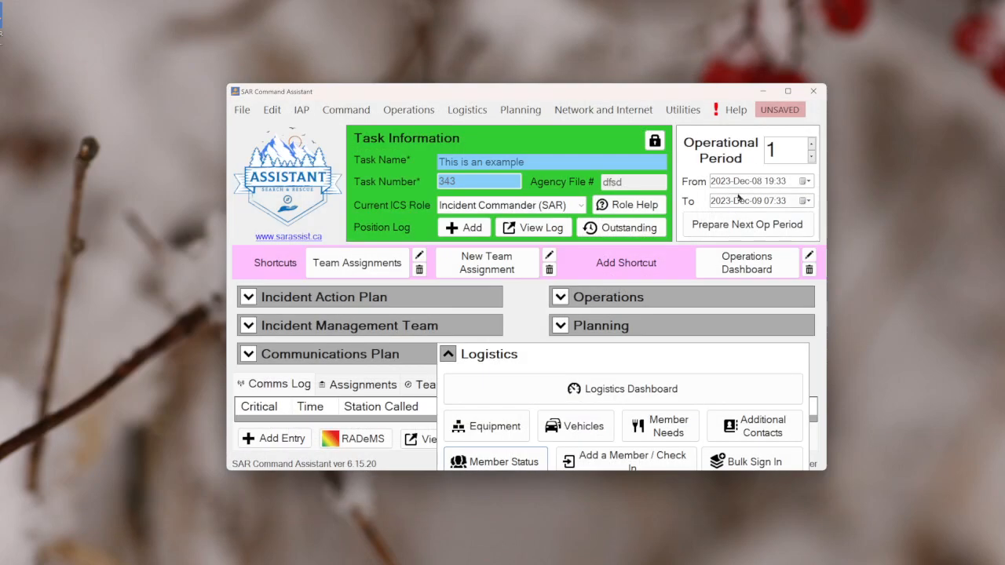
Maximize the Operations Dashboard, filter its member list by the Search Manager 1 qualification, and close it
{"action": "left_click", "coordinate": [746, 263]}
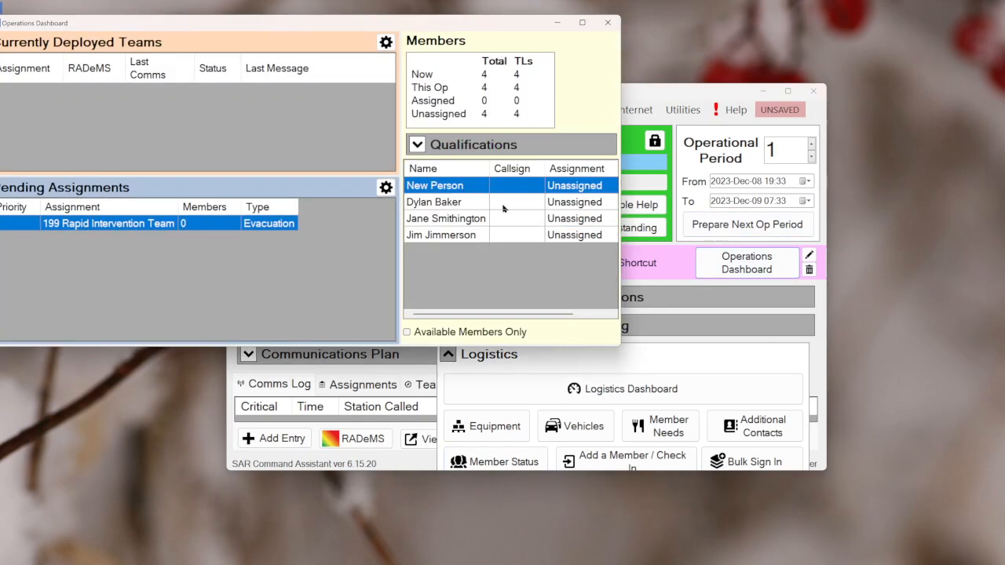
{"action": "double_click", "coordinate": [353, 24]}
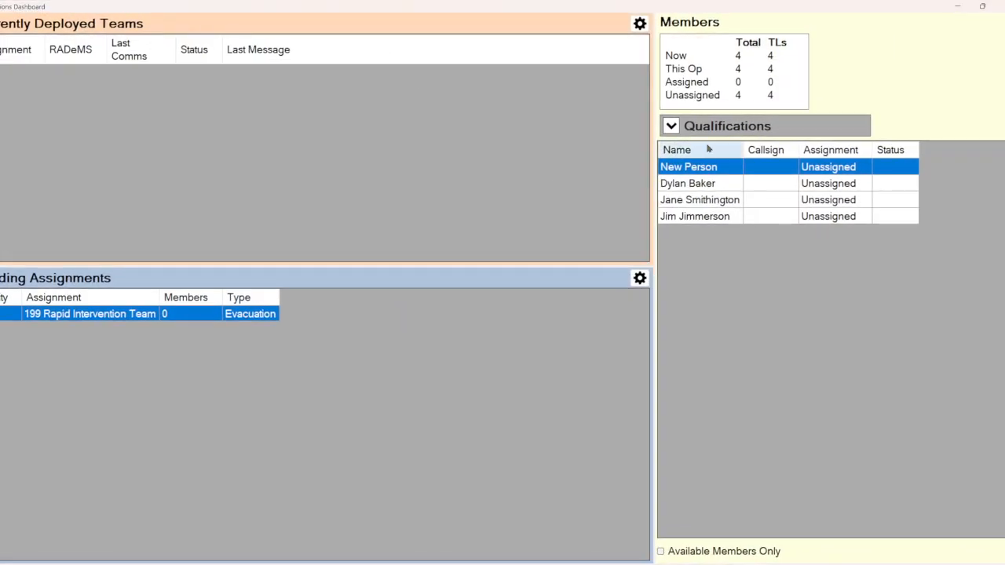
{"action": "left_click", "coordinate": [707, 127]}
{"action": "left_click", "coordinate": [742, 182]}
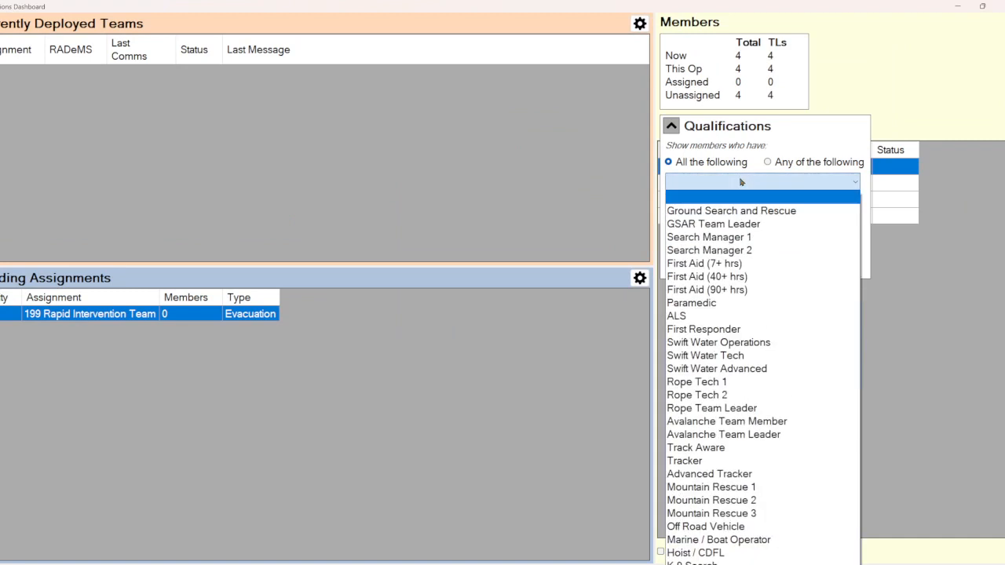
{"action": "left_click", "coordinate": [761, 237]}
{"action": "left_click", "coordinate": [767, 127]}
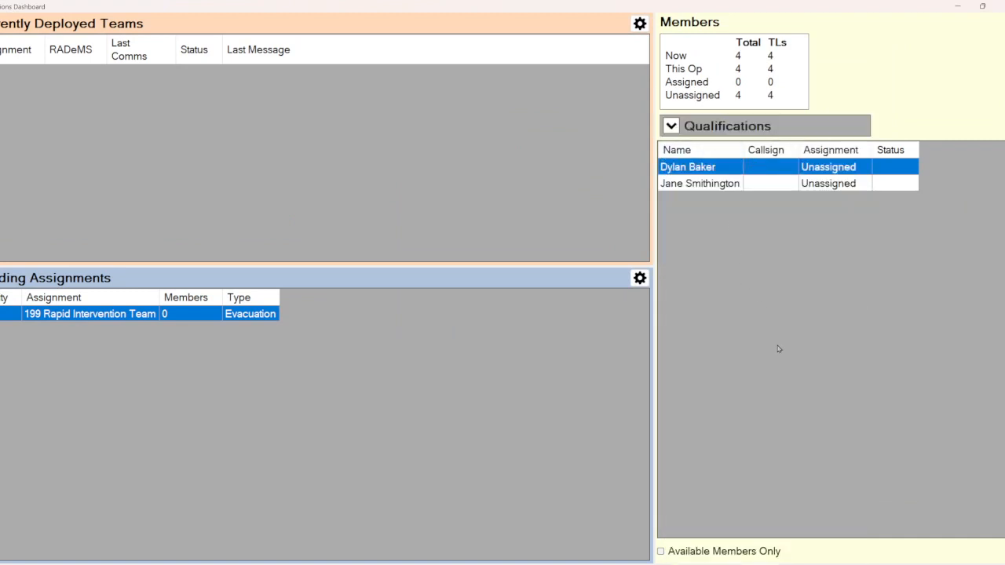
{"action": "left_click", "coordinate": [1000, 4]}
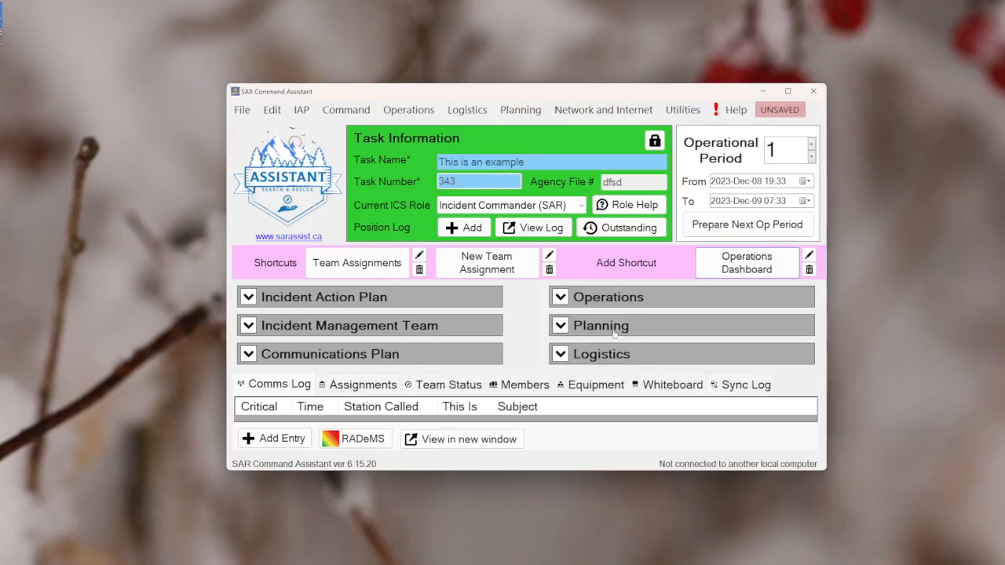
Open the 199 Rapid Intervention Team assignment for editing and set its assignment type to Swiftwater
{"action": "left_click", "coordinate": [343, 267]}
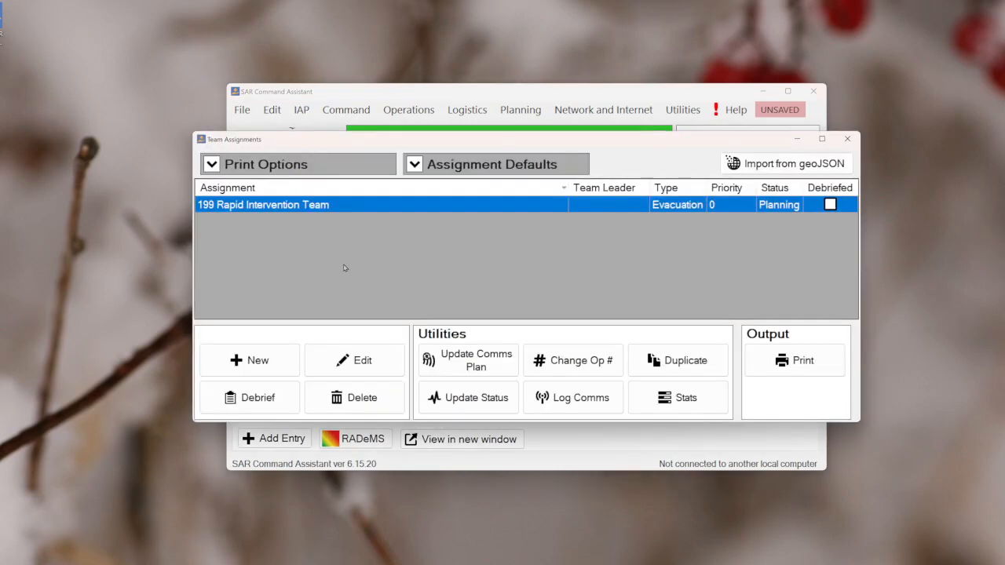
{"action": "left_click", "coordinate": [372, 358]}
{"action": "left_click", "coordinate": [694, 169]}
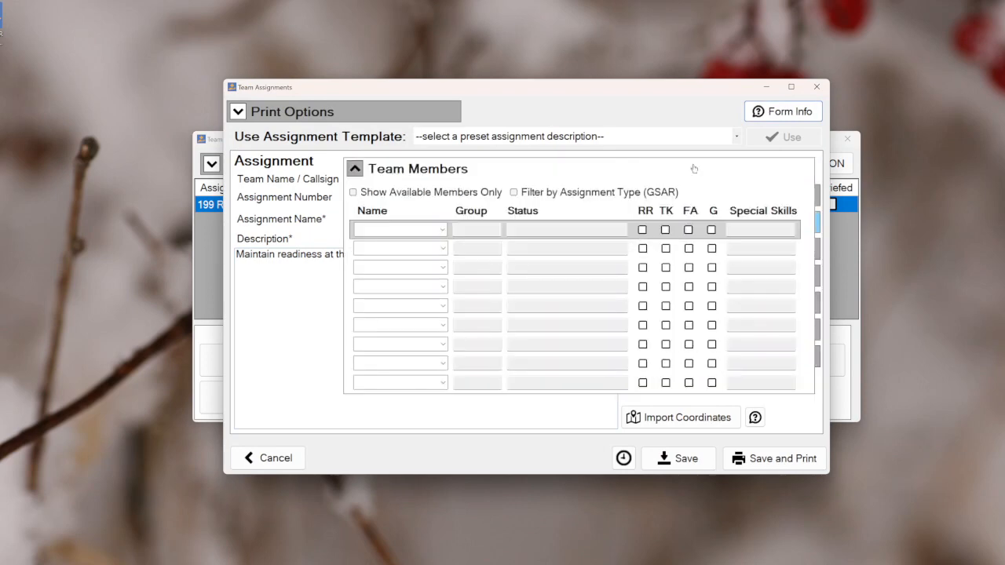
{"action": "left_click", "coordinate": [694, 169]}
{"action": "left_click", "coordinate": [712, 223]}
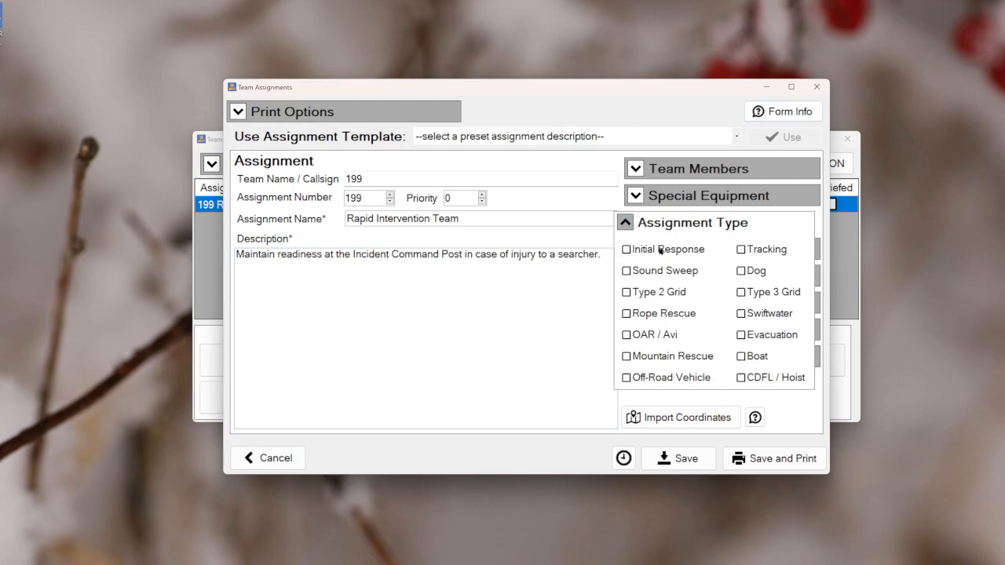
{"action": "left_click", "coordinate": [776, 316]}
{"action": "left_click", "coordinate": [724, 223]}
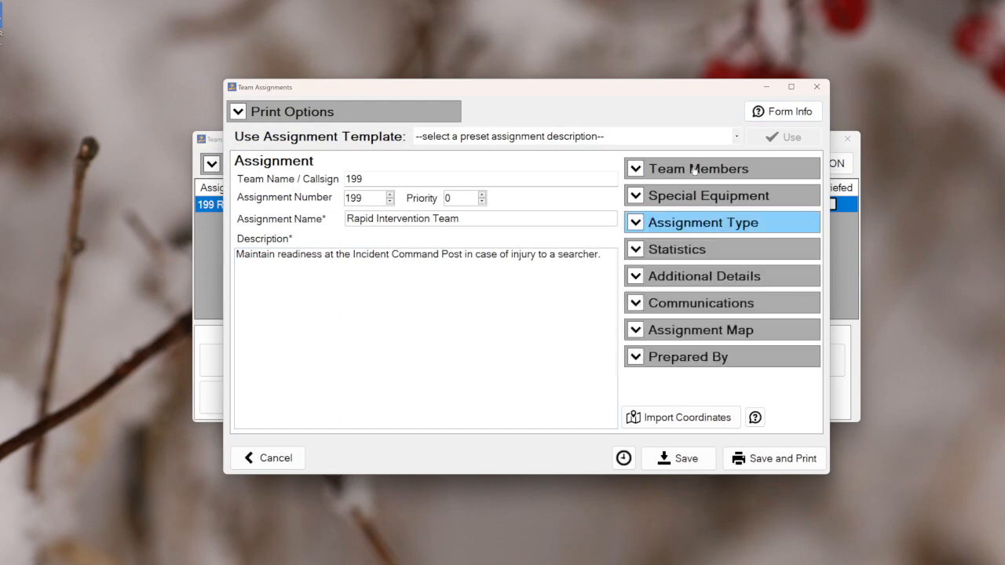
Filter the team member choices by assignment type and put the swiftwater-qualified member in the first row
{"action": "left_click", "coordinate": [694, 171]}
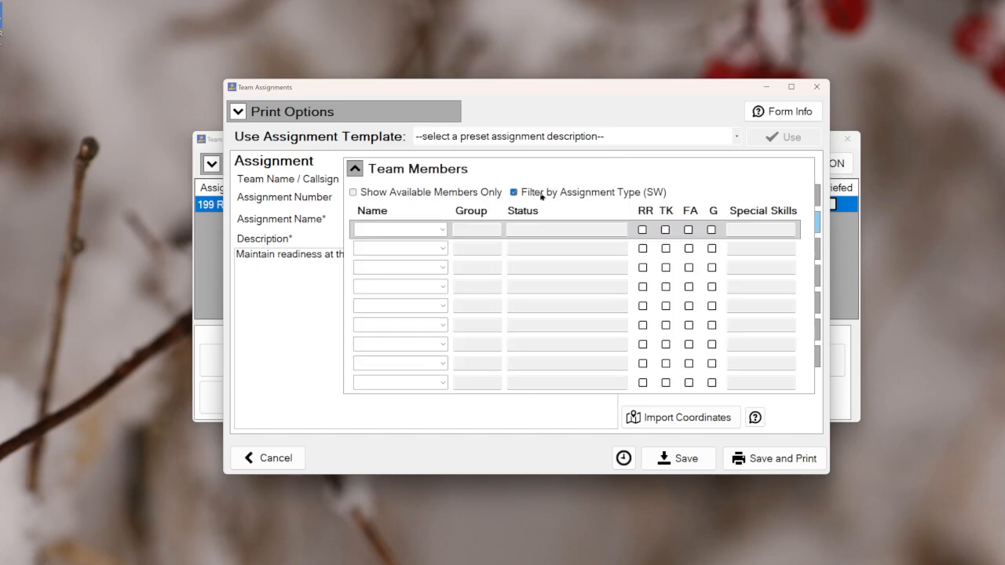
{"action": "left_click", "coordinate": [444, 230]}
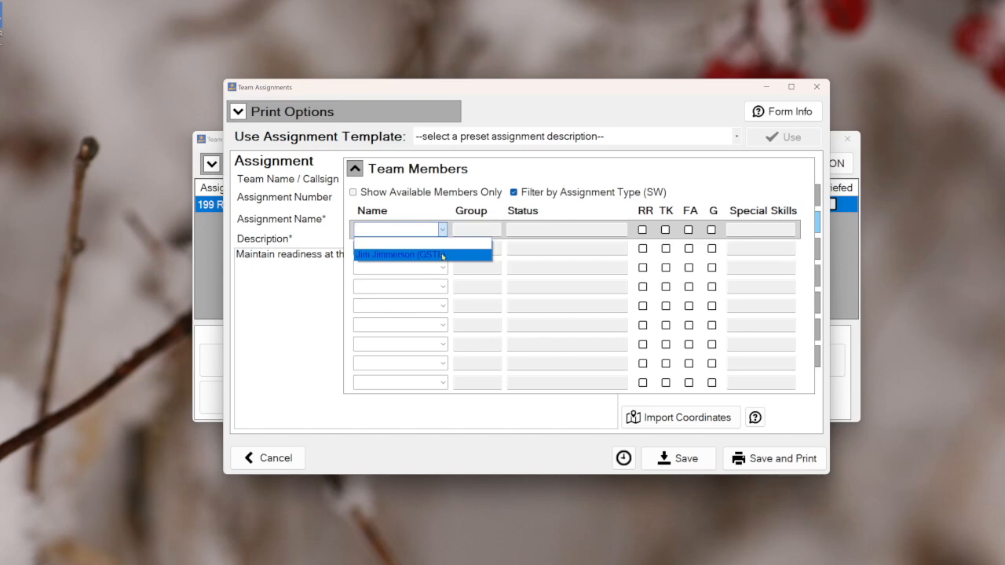
{"action": "left_click", "coordinate": [469, 255]}
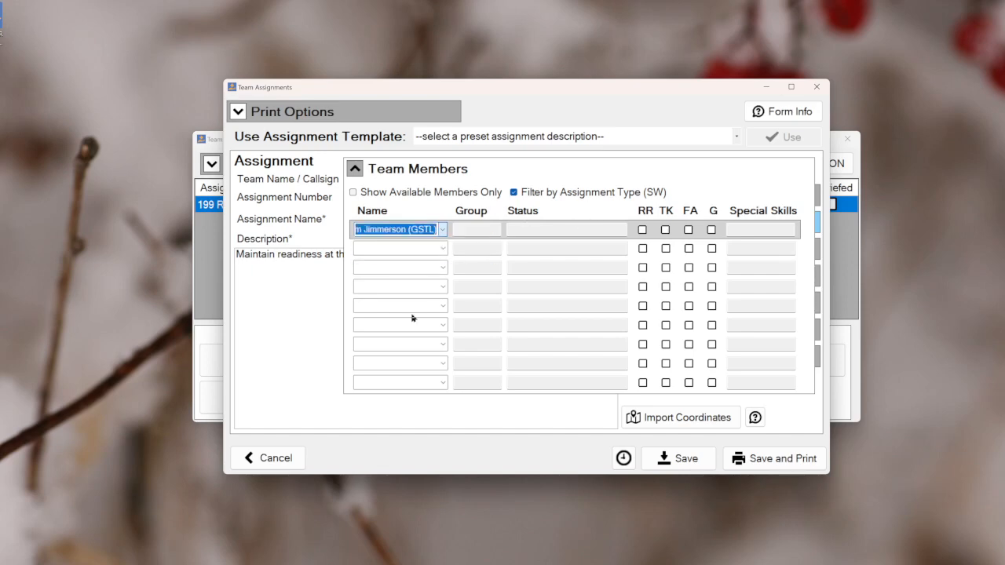
Review the assignment type, discard the edits to the Rapid Intervention Team assignment, and close Team Assignments
{"action": "left_click", "coordinate": [634, 171]}
{"action": "left_click", "coordinate": [741, 227]}
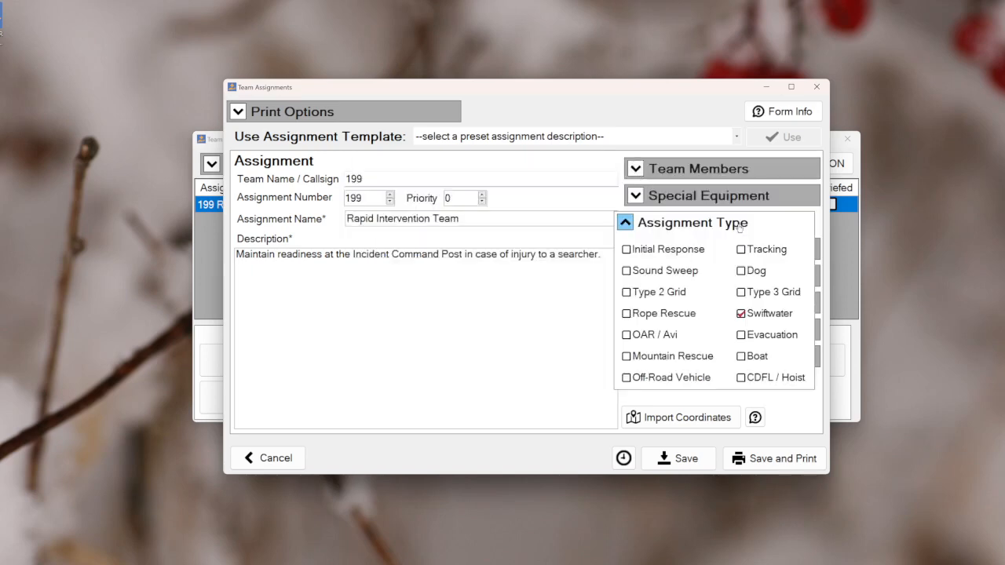
{"action": "left_click", "coordinate": [753, 227]}
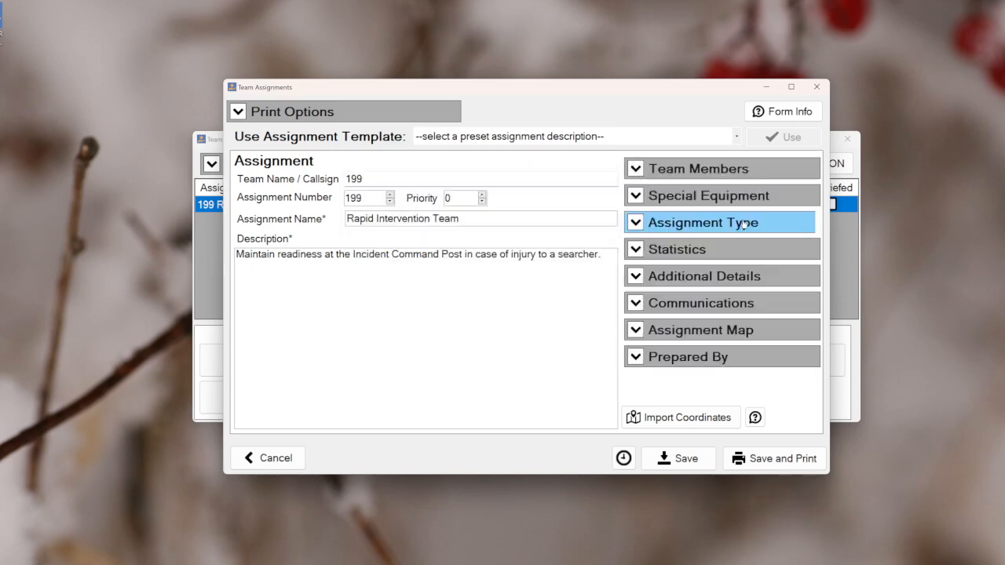
{"action": "left_click", "coordinate": [816, 87]}
{"action": "left_click", "coordinate": [531, 326]}
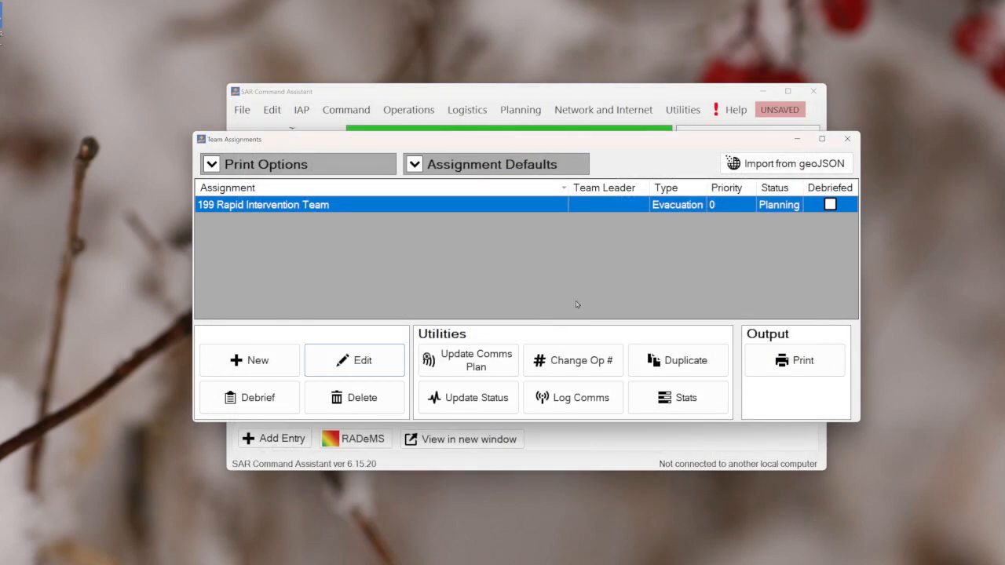
{"action": "left_click", "coordinate": [848, 140]}
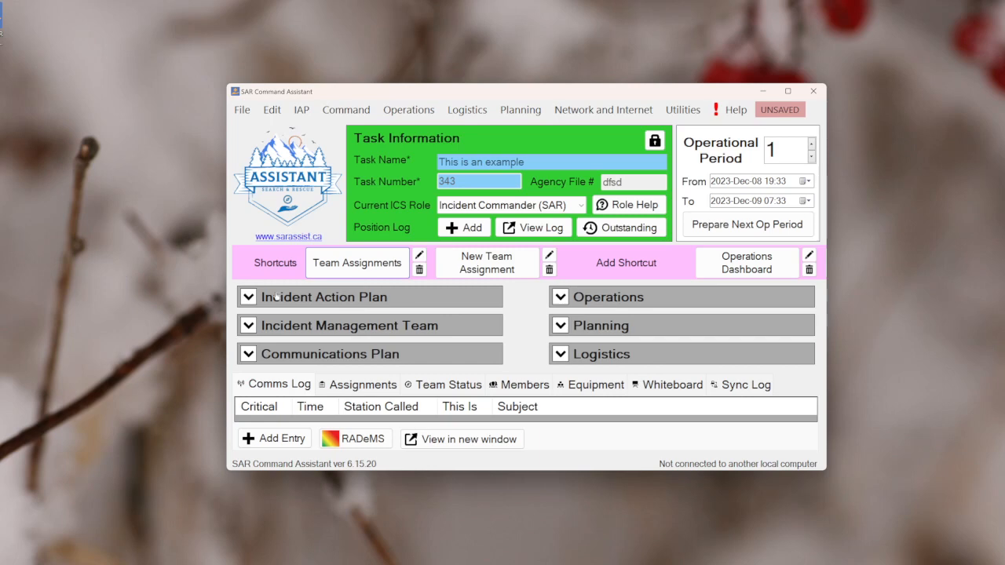